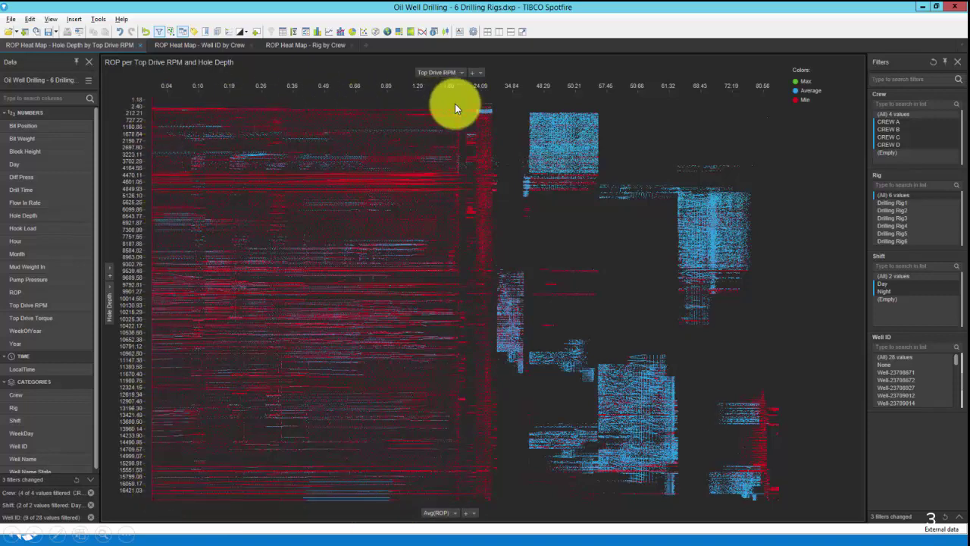
Mark the red low-ROP band and the high-ROP clusters near 48.29, 68.43 and 48–61 RPM
{"action": "left_click", "coordinate": [456, 141]}
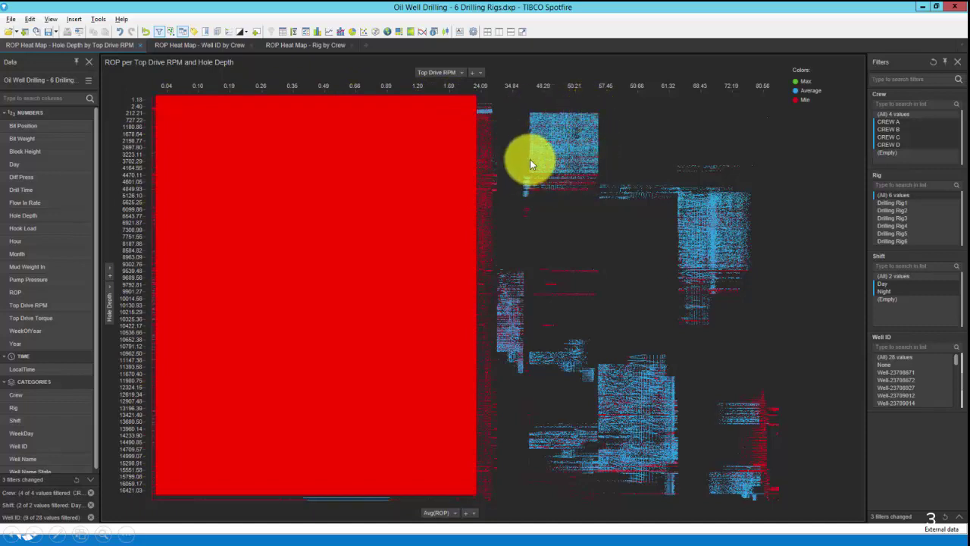
{"action": "left_click", "coordinate": [529, 124]}
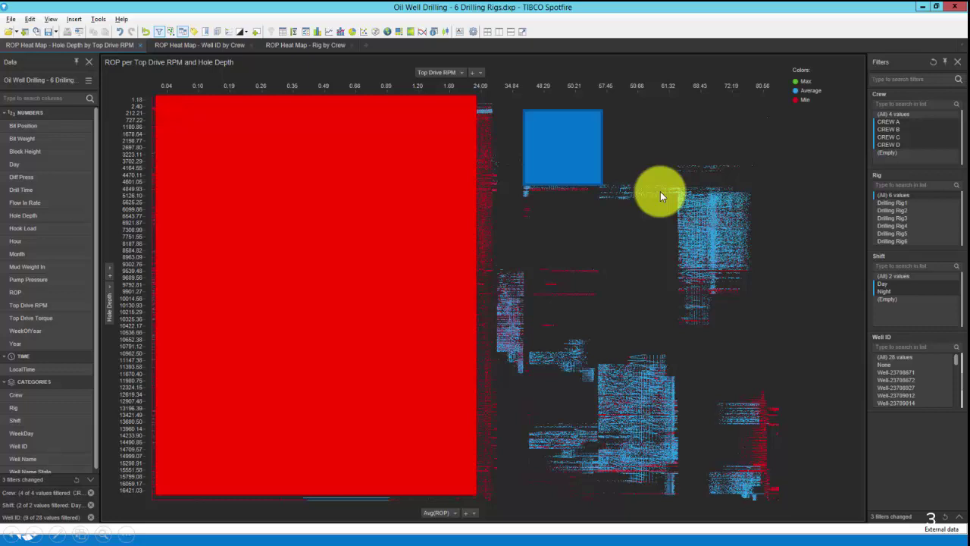
{"action": "left_click", "coordinate": [682, 212]}
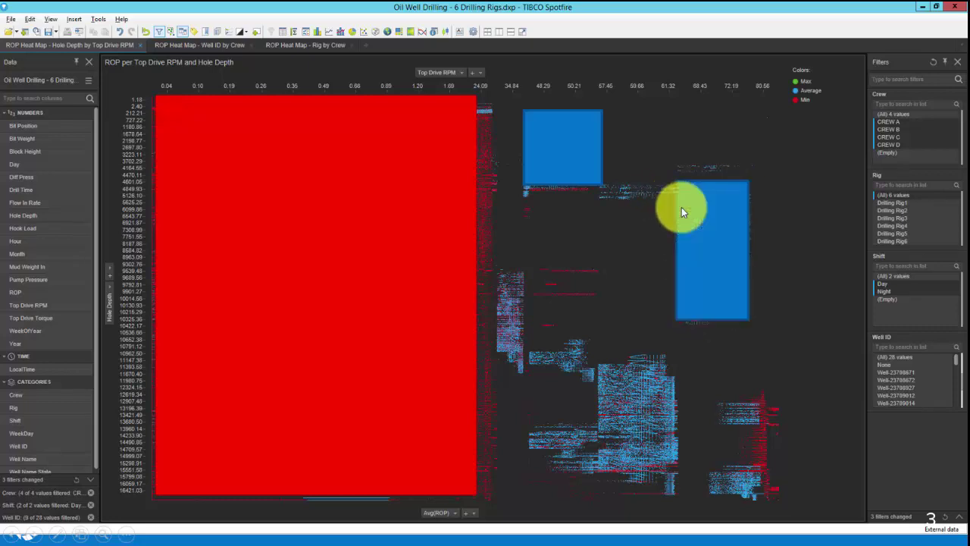
{"action": "left_click", "coordinate": [565, 460]}
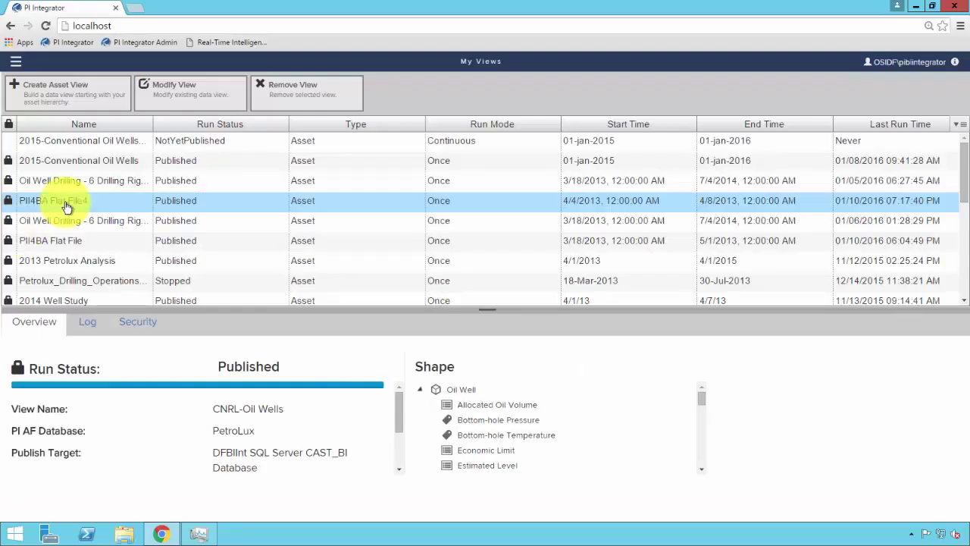
Create a new asset view named 'Oil Well Drilling'
{"action": "left_click", "coordinate": [96, 109]}
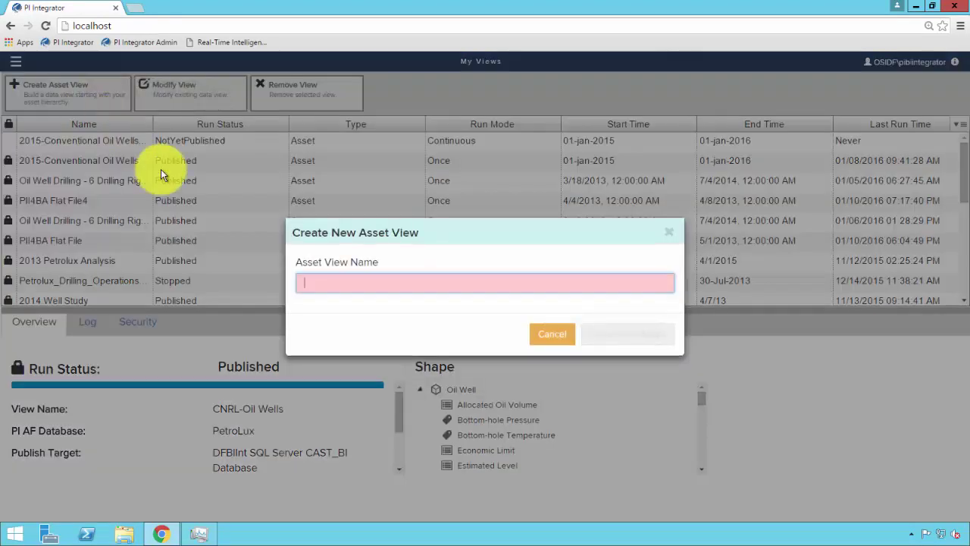
{"action": "left_click", "coordinate": [320, 277]}
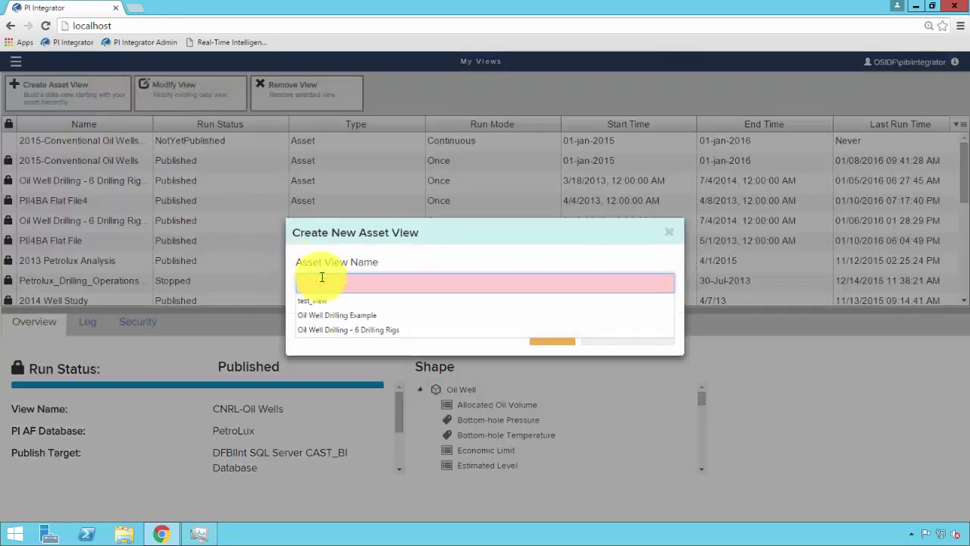
{"action": "type", "text": "Oil Well Drilling"}
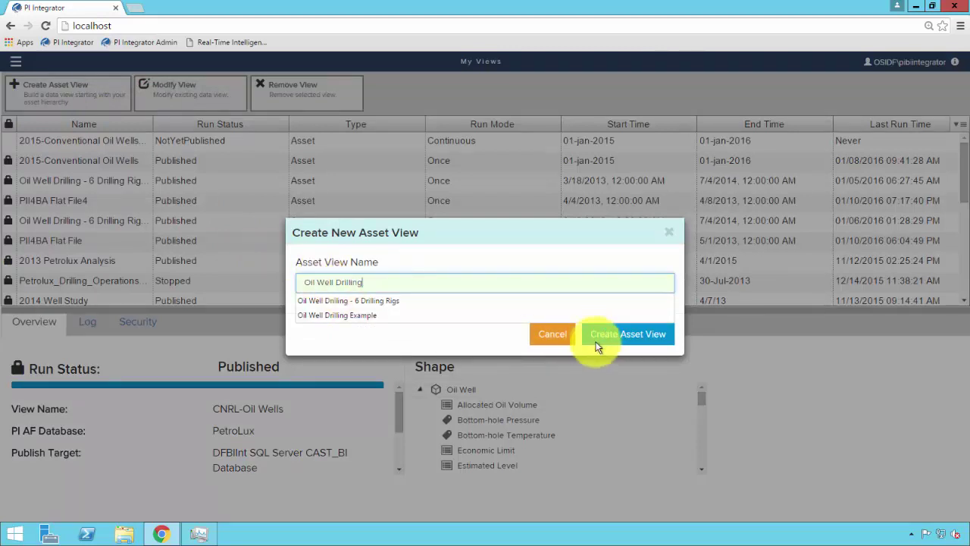
{"action": "left_click", "coordinate": [591, 337]}
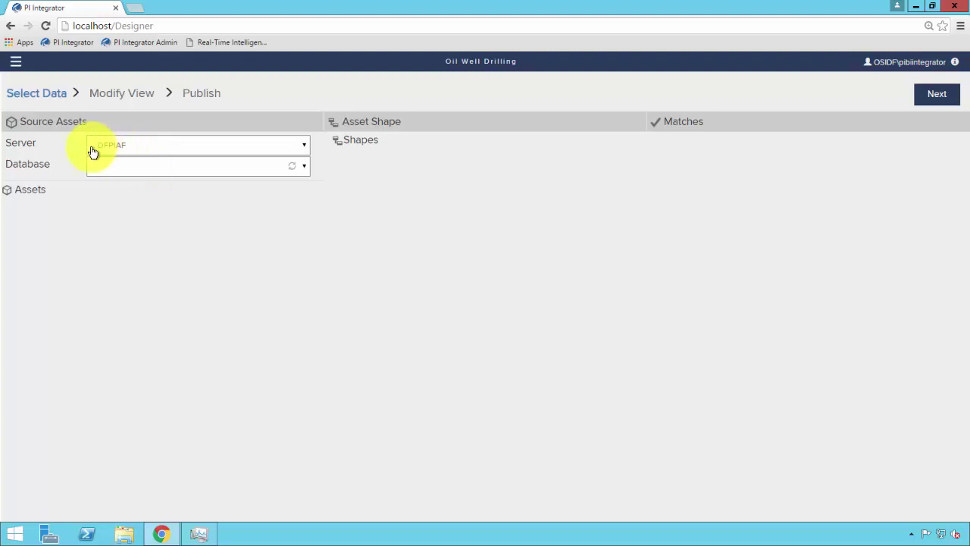
Choose the PetroLux database and open PetroLux Corporation > Upstream > Drilling Operations > Drilling Rig1
{"action": "left_click", "coordinate": [304, 166]}
{"action": "left_click", "coordinate": [302, 325]}
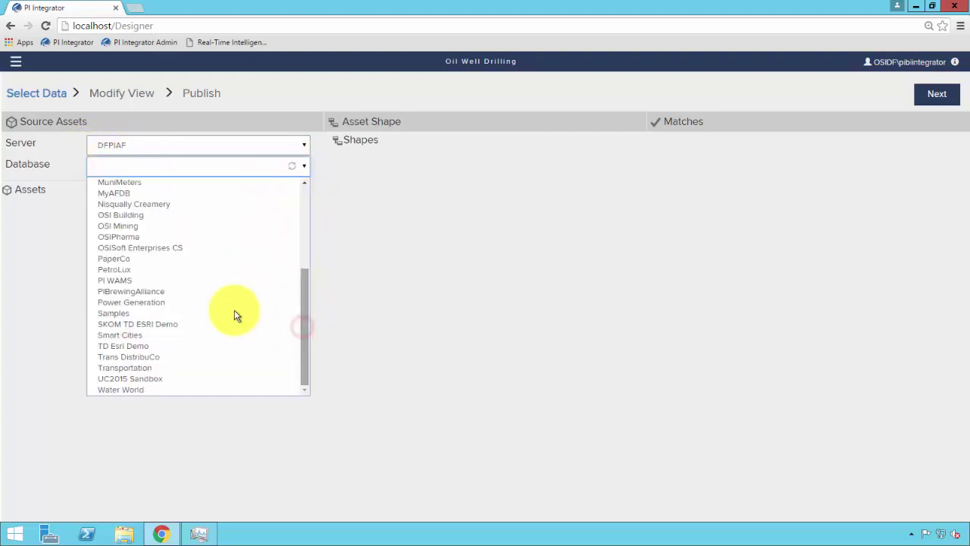
{"action": "left_click", "coordinate": [157, 270]}
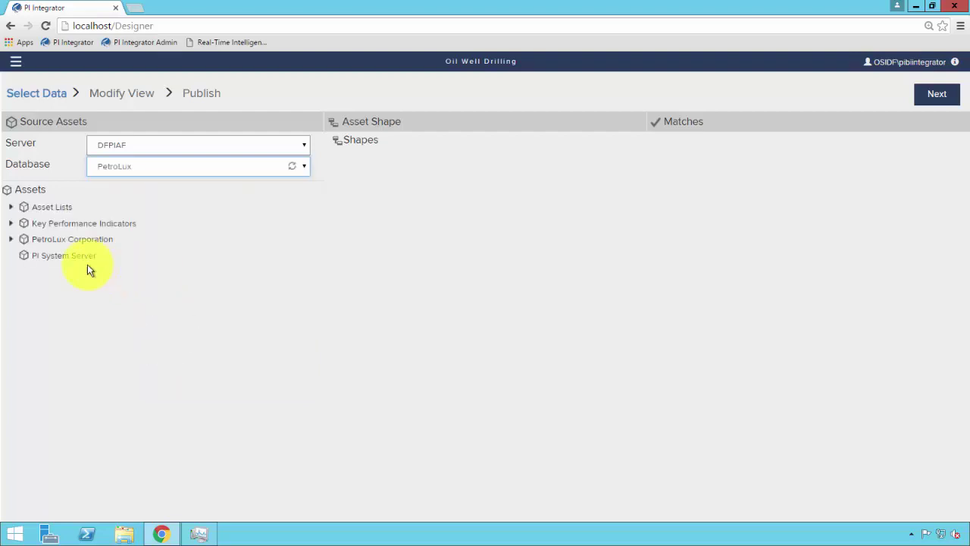
{"action": "left_click", "coordinate": [10, 238]}
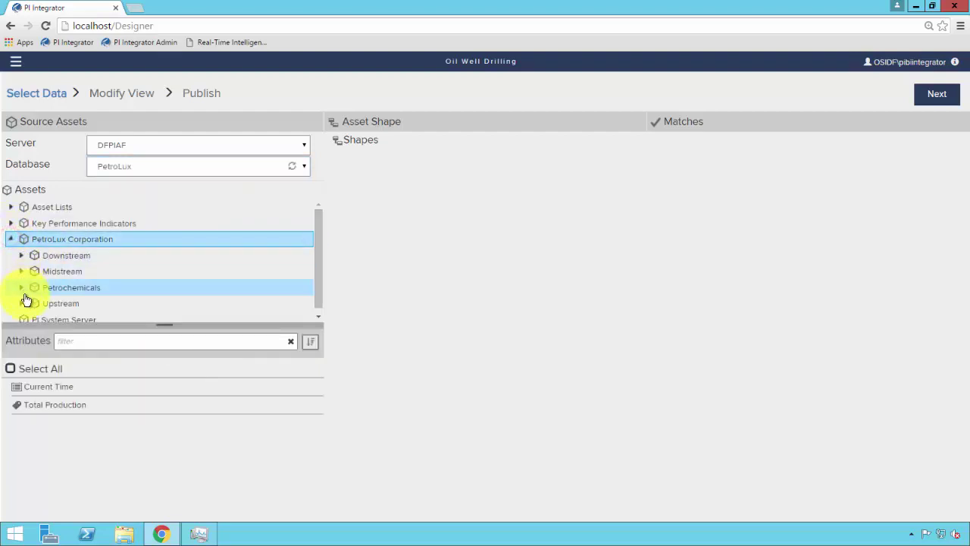
{"action": "left_click", "coordinate": [22, 303]}
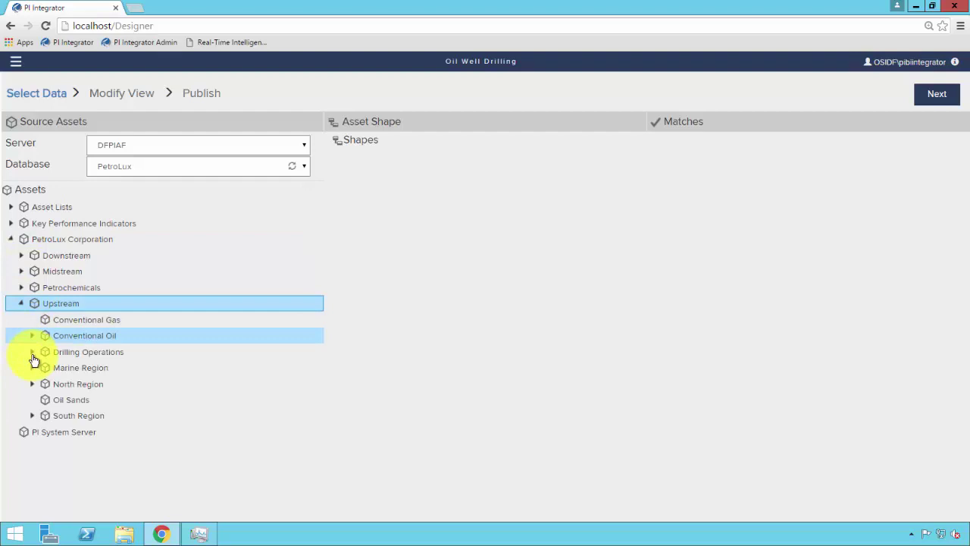
{"action": "left_click", "coordinate": [32, 353]}
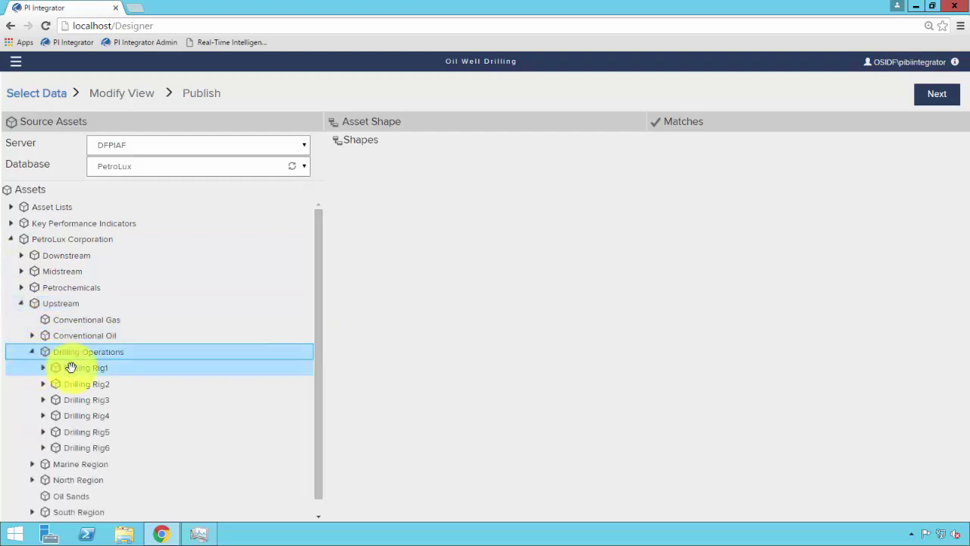
{"action": "left_click", "coordinate": [71, 368]}
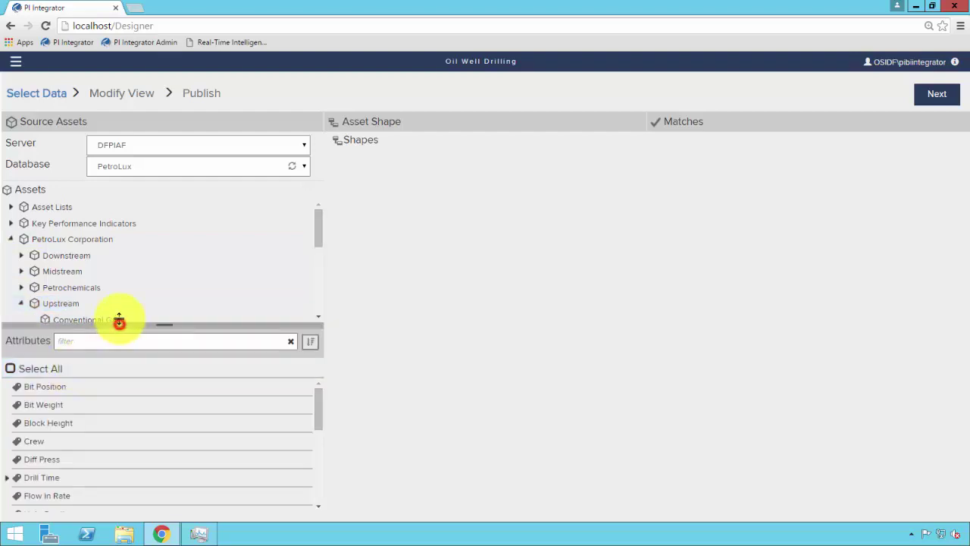
Enlarge the attribute list and group attributes by category, expanding Operational data and Information Well
{"action": "left_click_drag", "start_coordinate": [119, 321], "coordinate": [119, 201]}
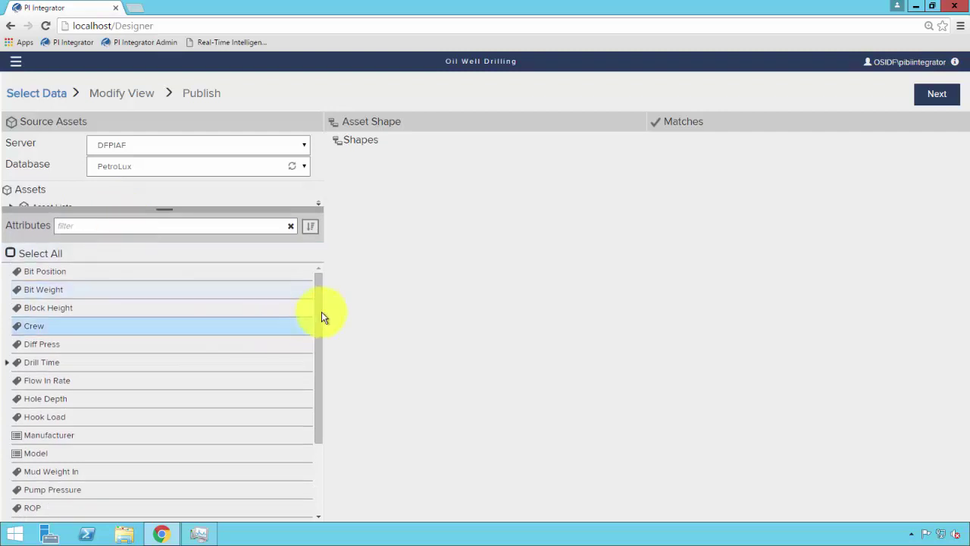
{"action": "left_click_drag", "start_coordinate": [319, 316], "coordinate": [327, 412]}
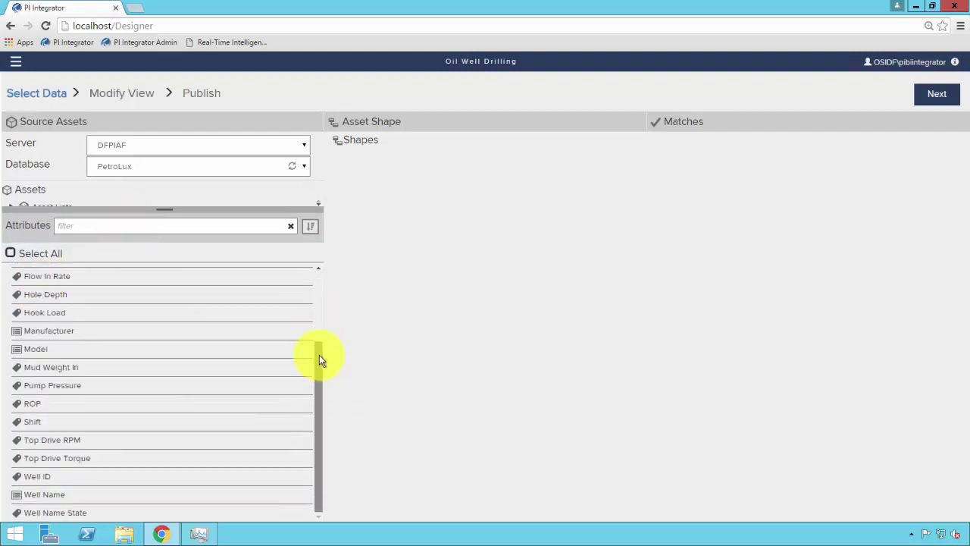
{"action": "left_click_drag", "start_coordinate": [319, 355], "coordinate": [308, 268]}
{"action": "left_click", "coordinate": [315, 230]}
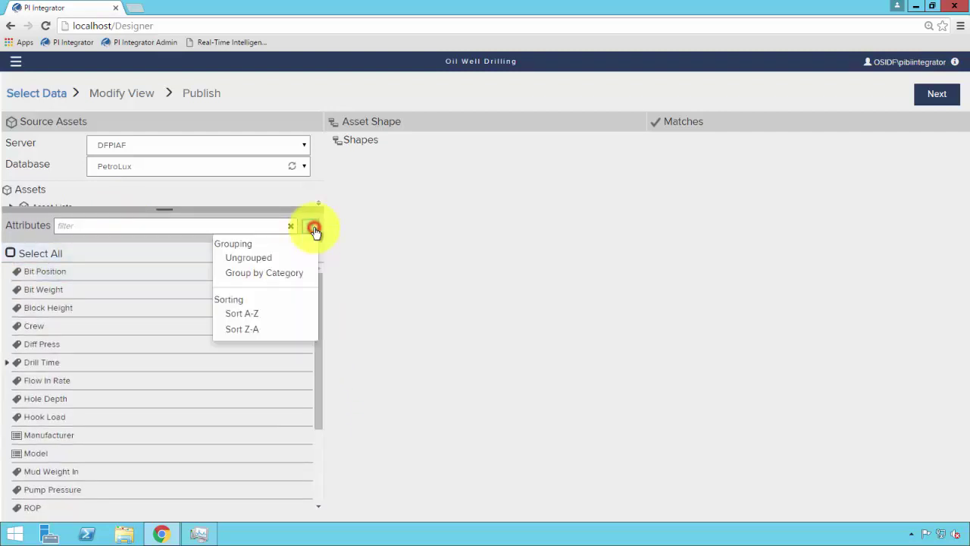
{"action": "left_click", "coordinate": [288, 277]}
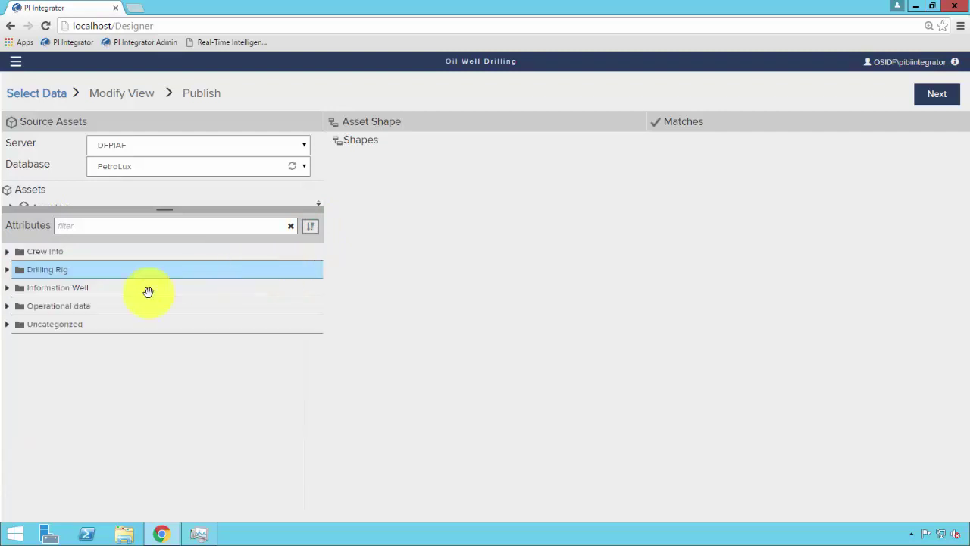
{"action": "left_click", "coordinate": [8, 307]}
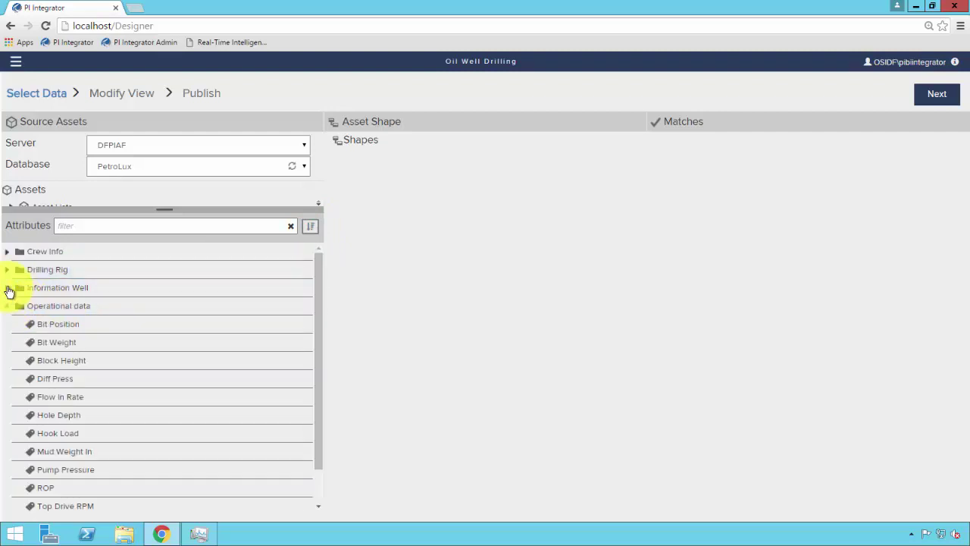
{"action": "left_click", "coordinate": [7, 288]}
Ungroup the attributes, select all of them, and drag them into the asset shape
{"action": "left_click", "coordinate": [310, 227]}
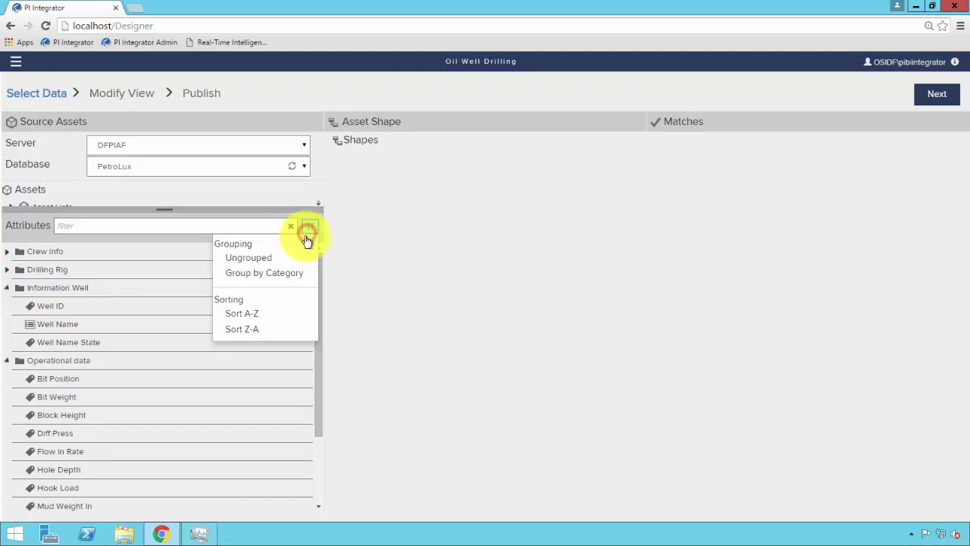
{"action": "left_click", "coordinate": [294, 255]}
{"action": "left_click", "coordinate": [10, 253]}
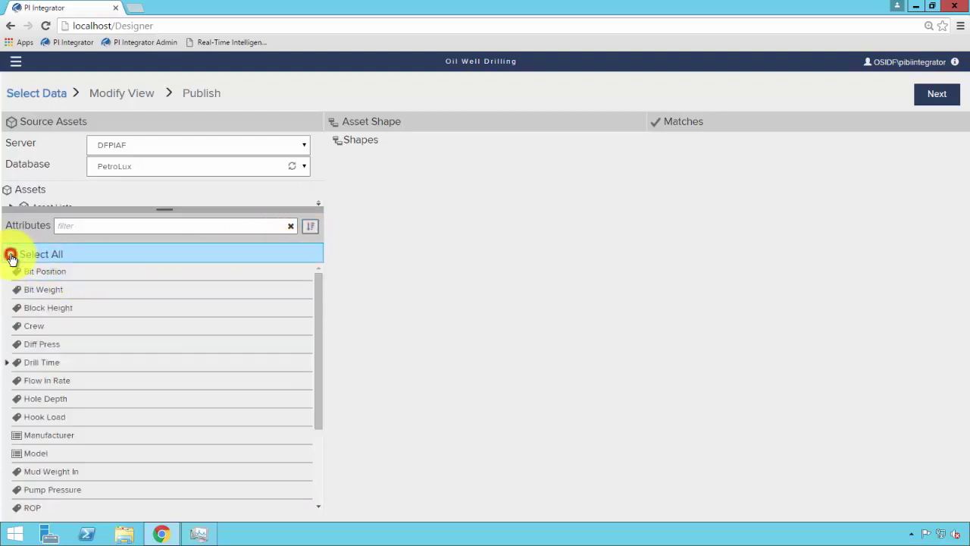
{"action": "left_click_drag", "start_coordinate": [55, 304], "coordinate": [437, 242]}
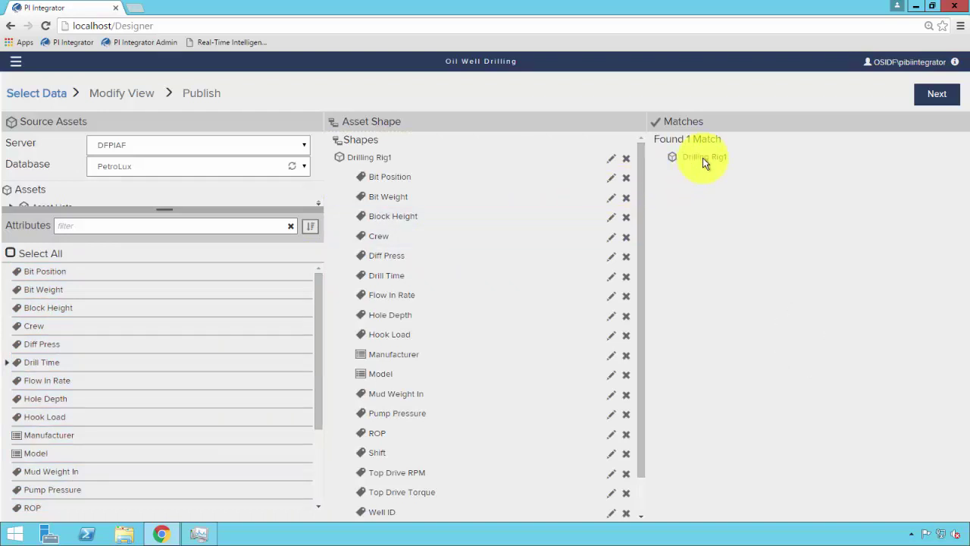
Change the Drilling Rig1 shape filter from Asset Name to the Rig asset template
{"action": "left_click", "coordinate": [612, 157]}
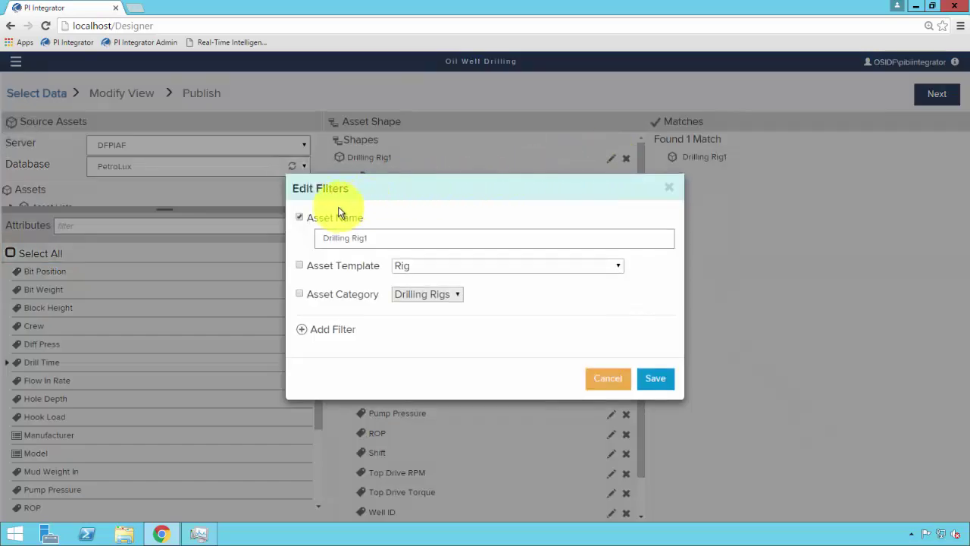
{"action": "left_click", "coordinate": [299, 217]}
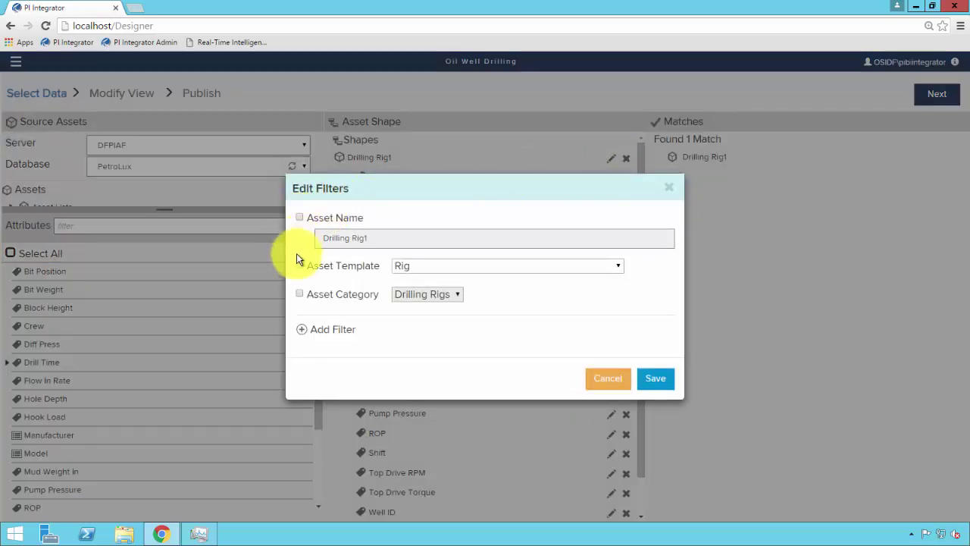
{"action": "left_click", "coordinate": [301, 266]}
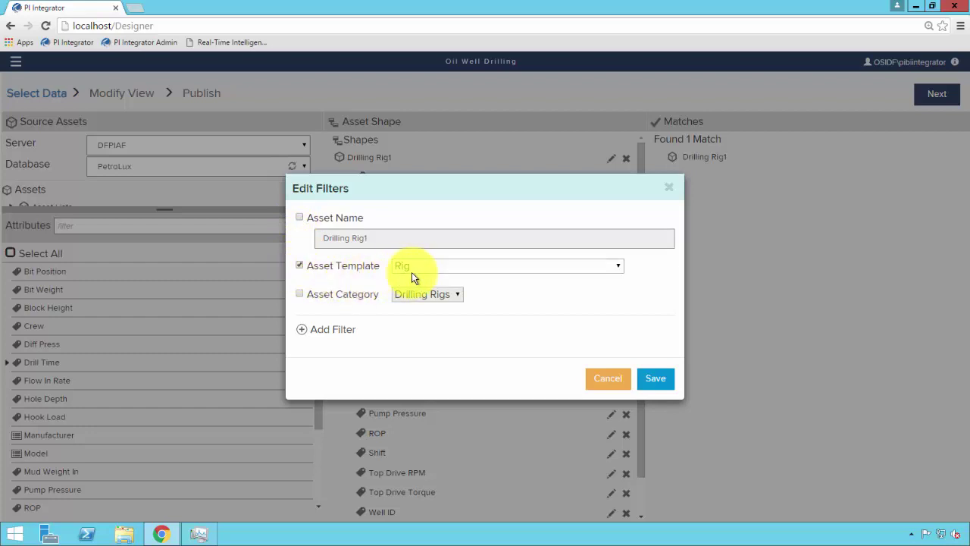
{"action": "left_click", "coordinate": [654, 378]}
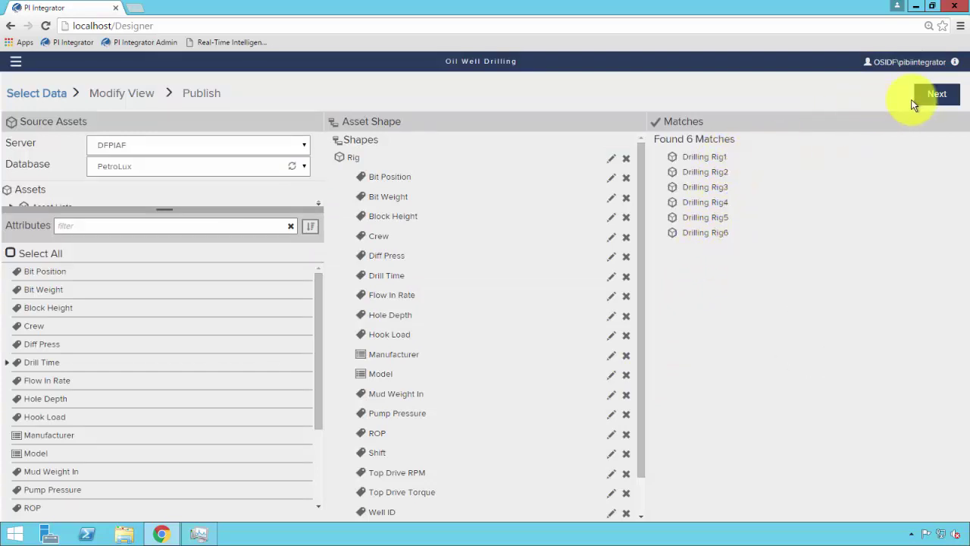
Move on to Modify View and select the Bit Weight, then LocalTime, column
{"action": "left_click", "coordinate": [934, 96]}
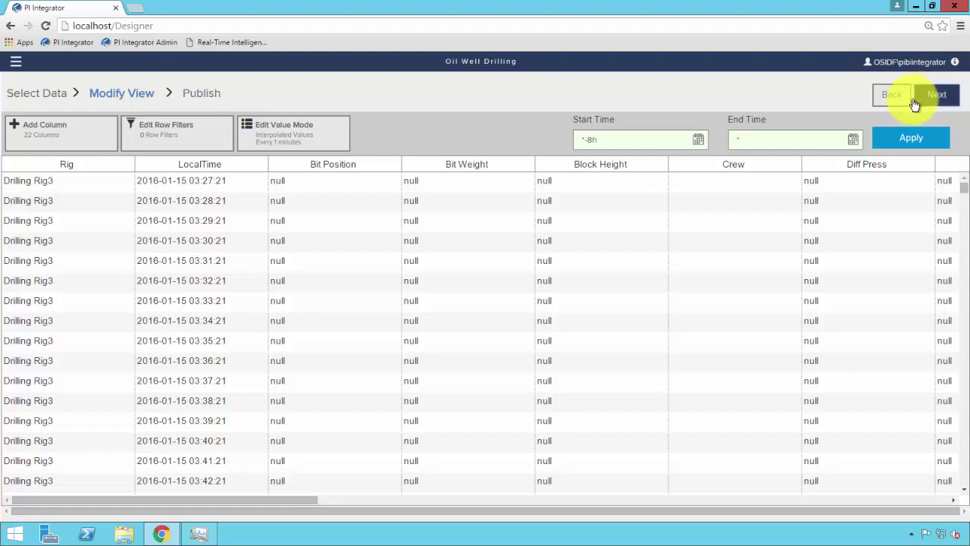
{"action": "left_click", "coordinate": [467, 164]}
{"action": "key", "text": "Left"}
{"action": "key", "text": "Left"}
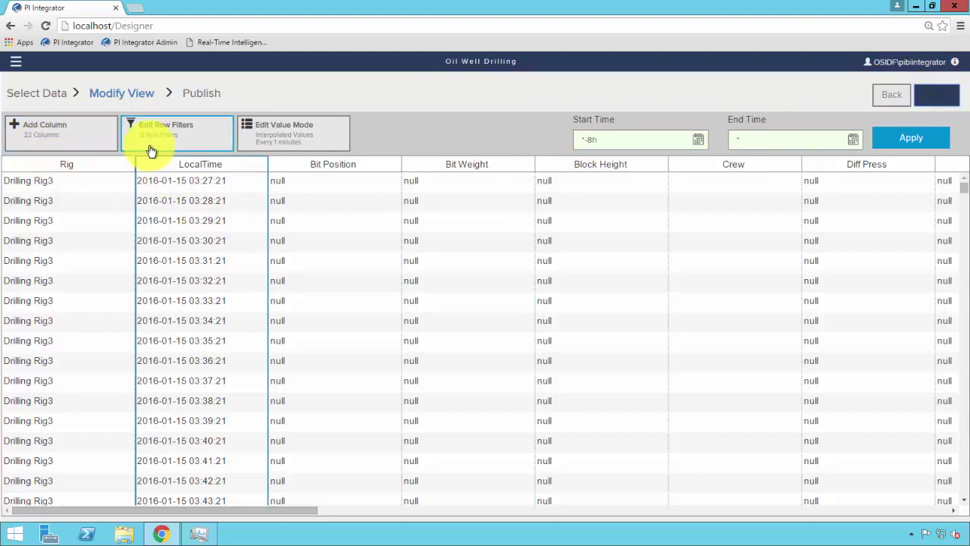
Set the start time to March 18, 2013
{"action": "left_click", "coordinate": [697, 140]}
{"action": "left_click", "coordinate": [651, 160]}
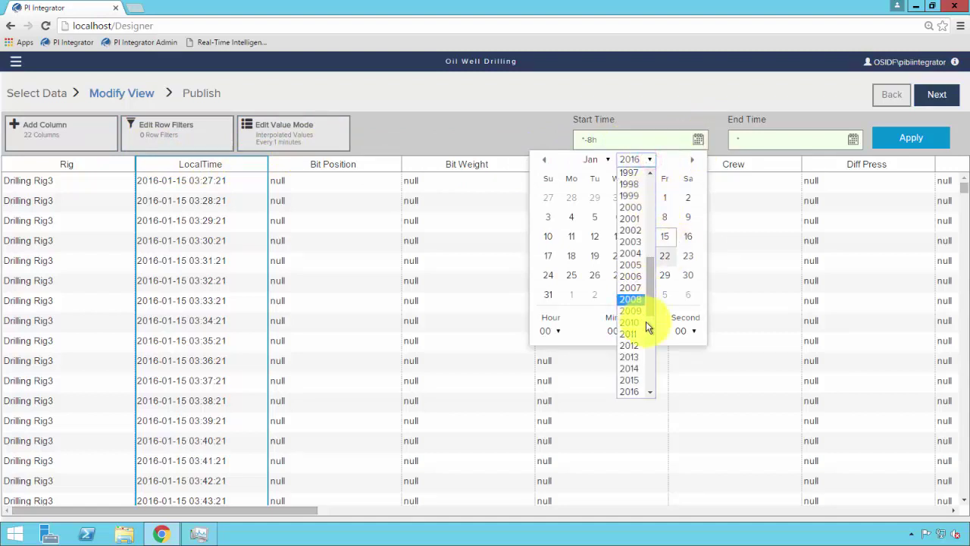
{"action": "left_click", "coordinate": [638, 358]}
{"action": "left_click", "coordinate": [601, 160]}
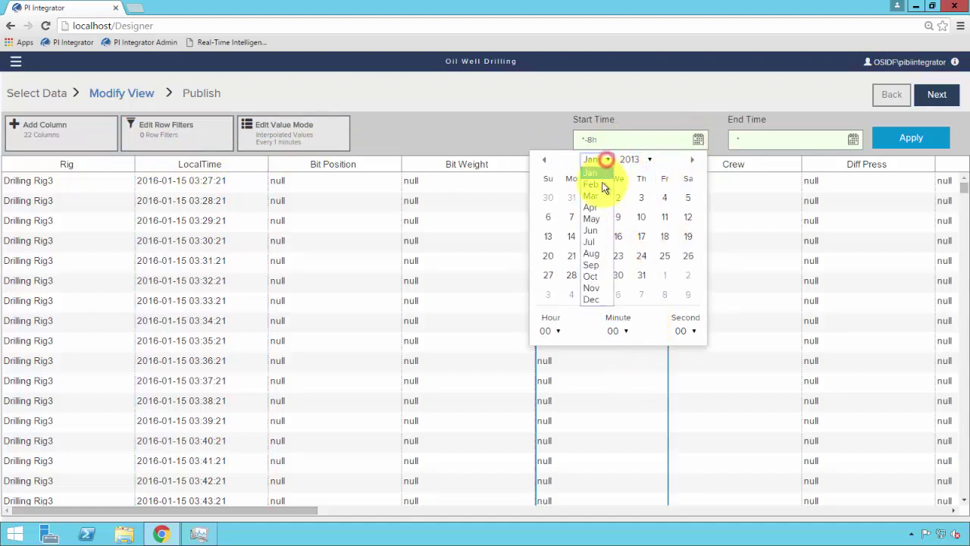
{"action": "left_click", "coordinate": [595, 197]}
{"action": "left_click", "coordinate": [573, 255]}
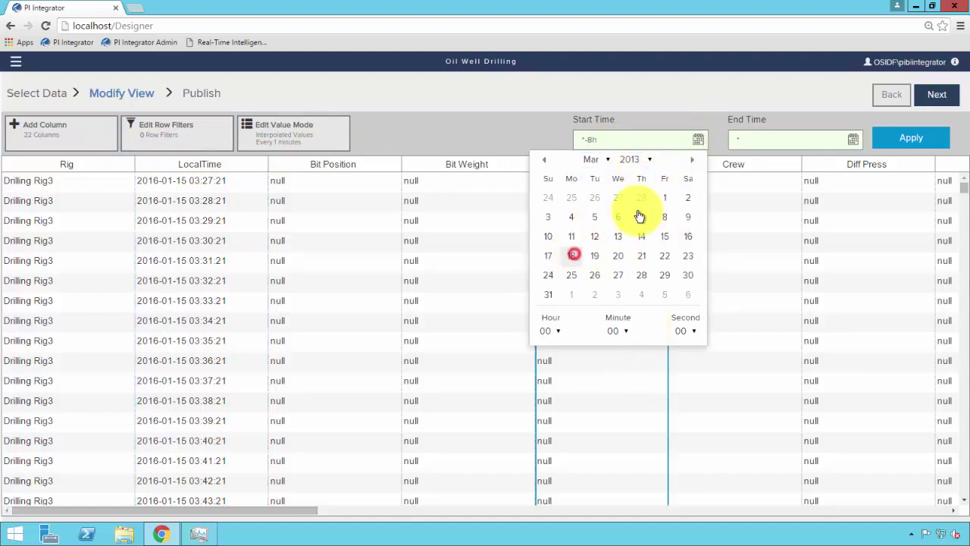
Set the end time to July 4, 2013
{"action": "left_click", "coordinate": [853, 140]}
{"action": "left_click", "coordinate": [806, 159]}
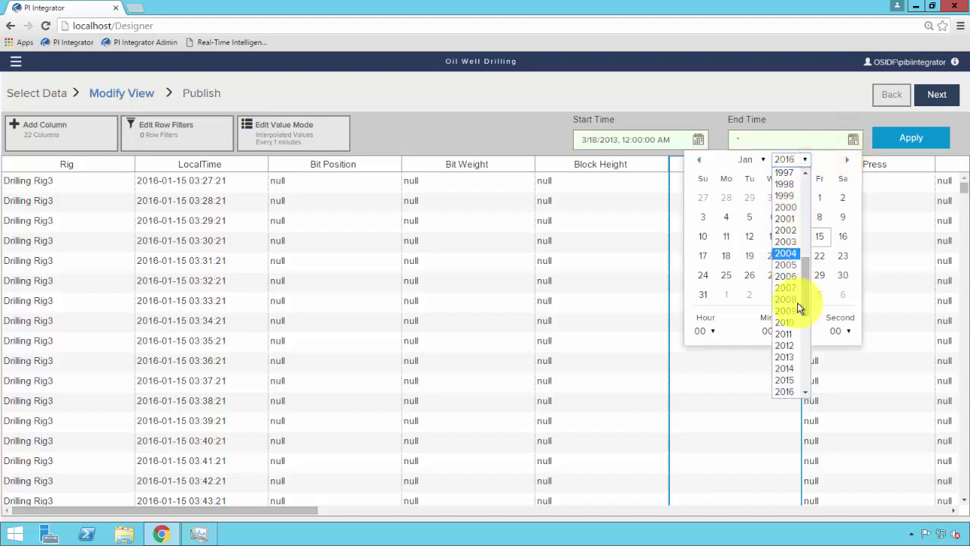
{"action": "scroll", "coordinate": [797, 303], "scroll_direction": "down", "scroll_amount": 3}
{"action": "scroll", "coordinate": [803, 258], "scroll_direction": "up", "scroll_amount": 5}
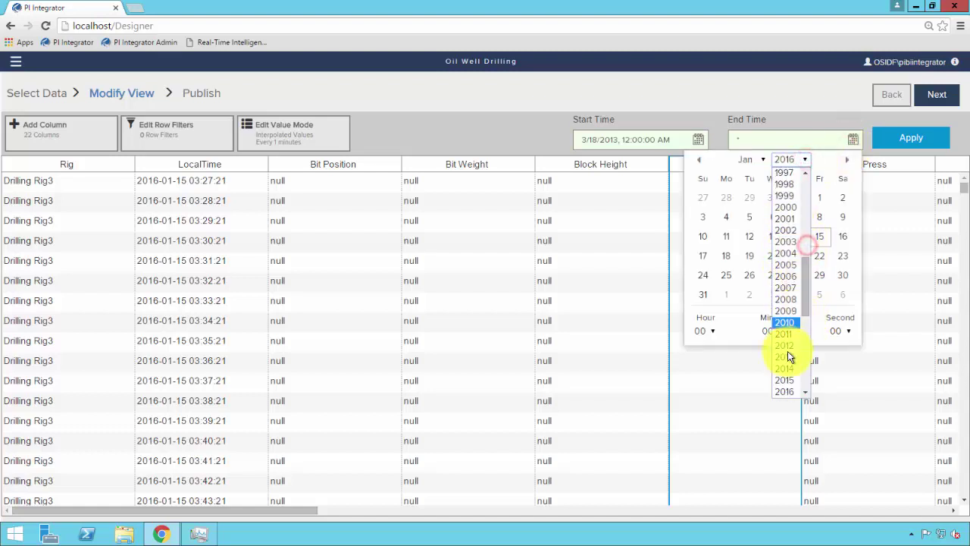
{"action": "left_click", "coordinate": [785, 345]}
{"action": "left_click", "coordinate": [762, 161]}
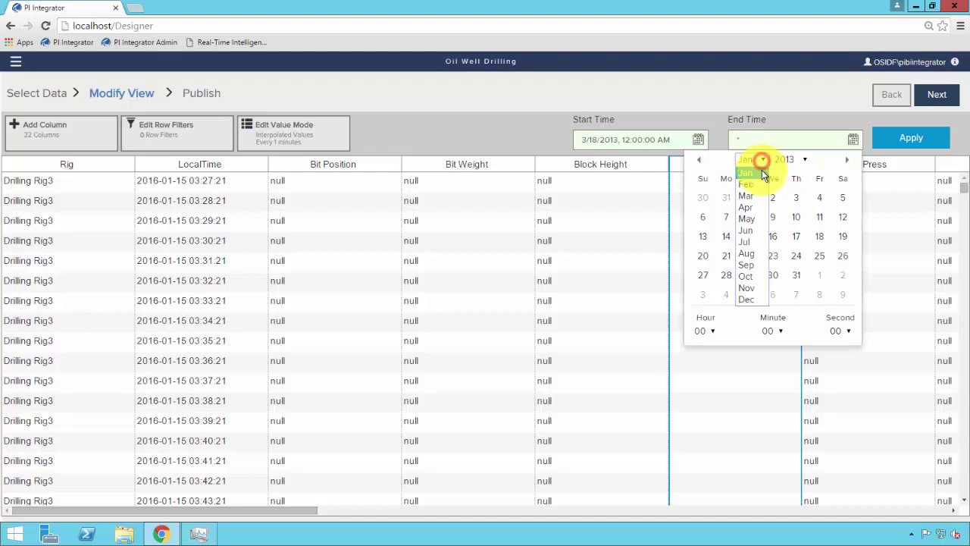
{"action": "left_click", "coordinate": [758, 241]}
{"action": "left_click", "coordinate": [796, 198]}
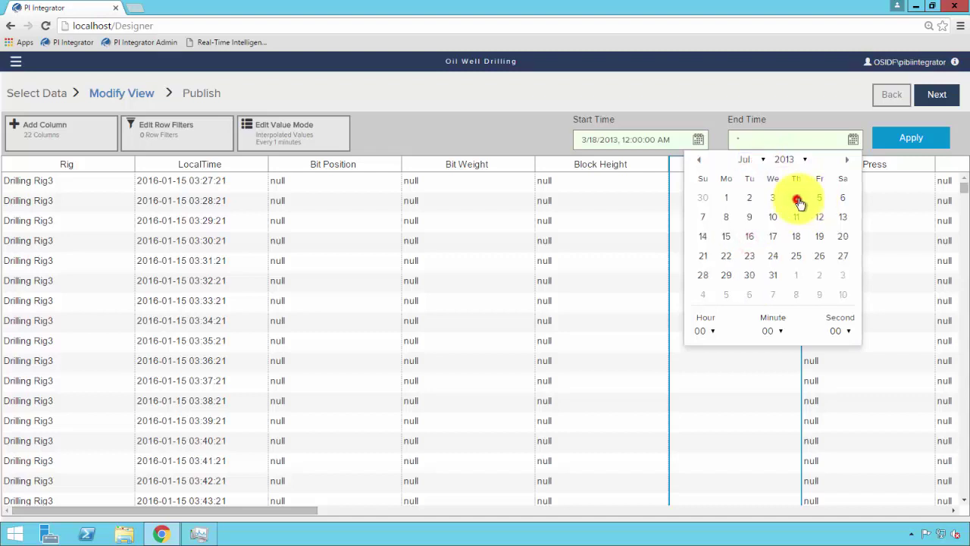
Apply the time range, then add Year, Month, Day, Day of Week, Hour and Week of Year columns
{"action": "left_click", "coordinate": [883, 142]}
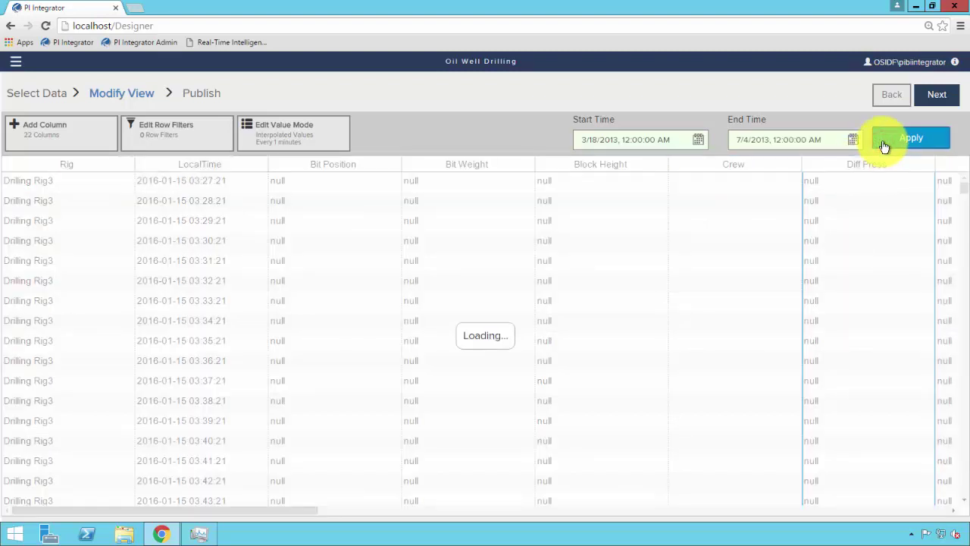
{"action": "left_click", "coordinate": [78, 142]}
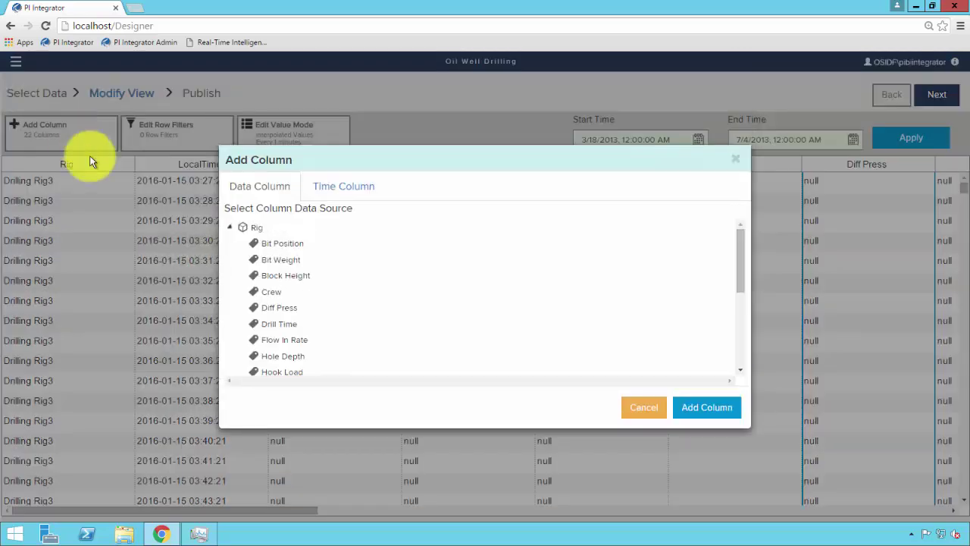
{"action": "left_click", "coordinate": [335, 191]}
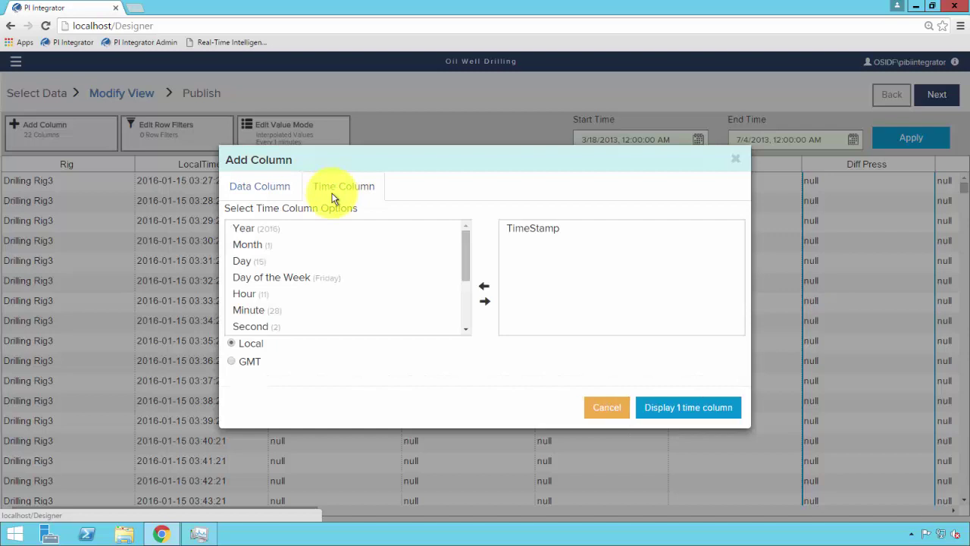
{"action": "double_click", "coordinate": [241, 227]}
{"action": "double_click", "coordinate": [241, 227]}
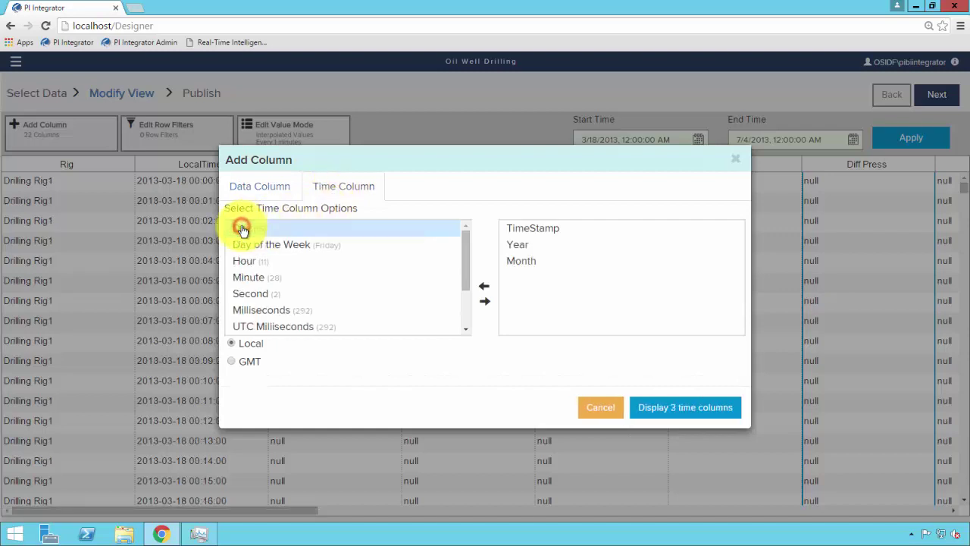
{"action": "double_click", "coordinate": [241, 228]}
{"action": "double_click", "coordinate": [241, 227]}
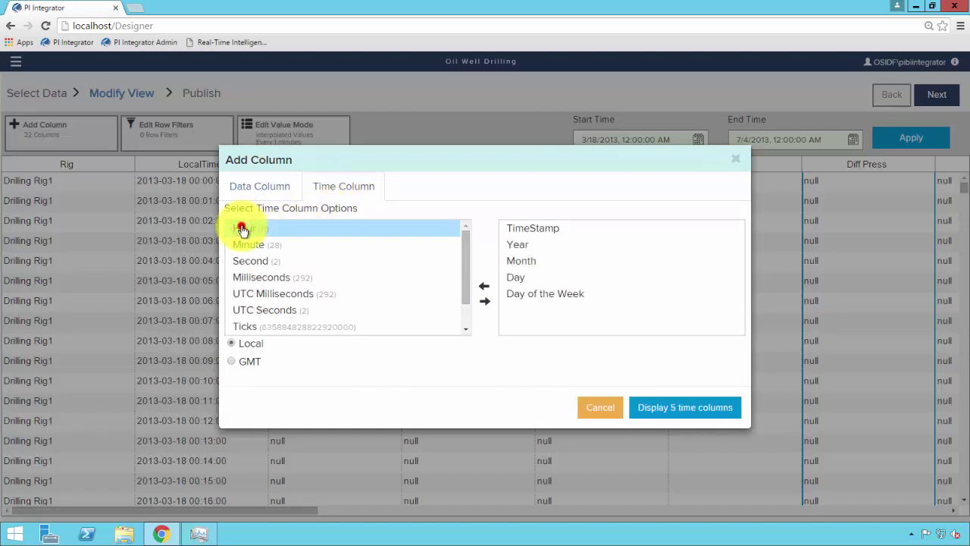
{"action": "double_click", "coordinate": [241, 228]}
{"action": "left_click", "coordinate": [462, 319]}
{"action": "left_click", "coordinate": [302, 326]}
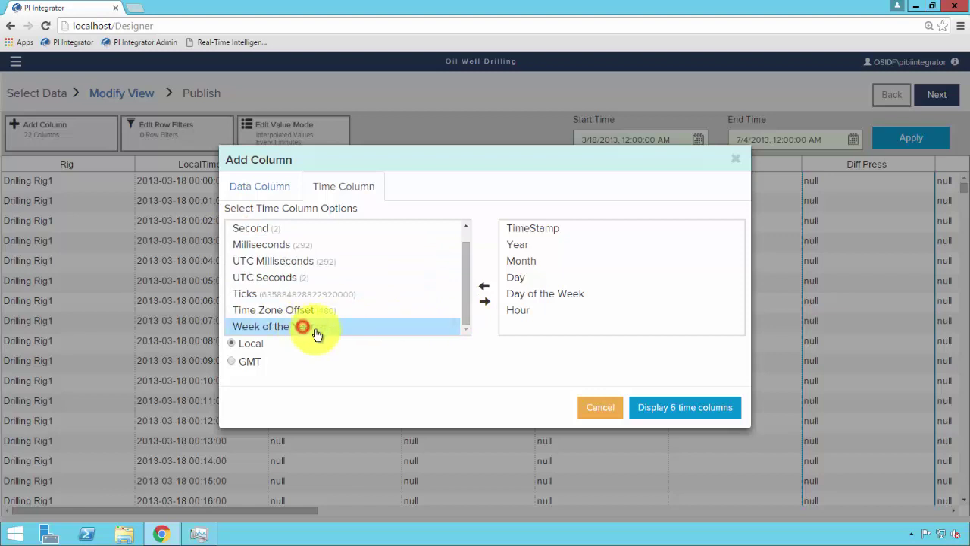
{"action": "double_click", "coordinate": [317, 335]}
{"action": "left_click", "coordinate": [643, 407]}
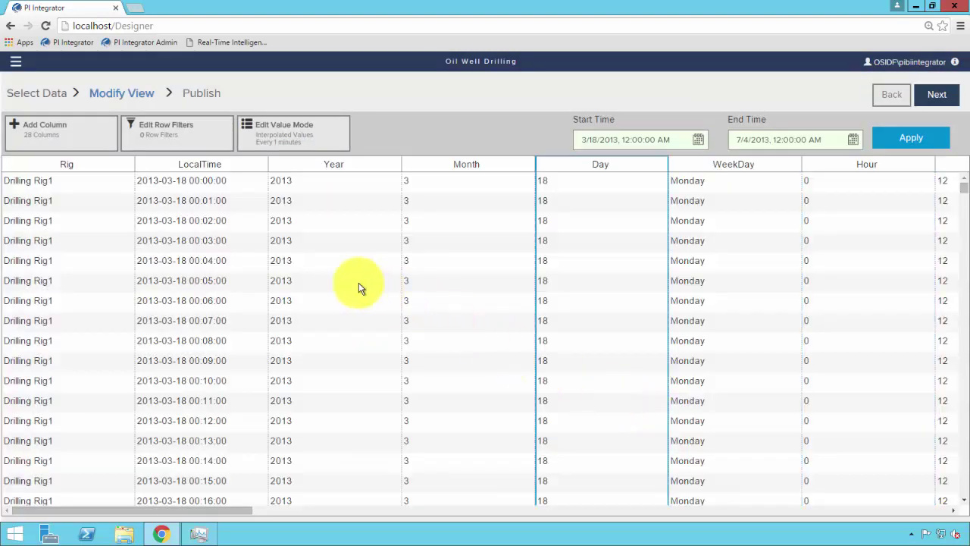
Start a numeric row filter with Hole Depth >= 0
{"action": "left_click", "coordinate": [149, 134]}
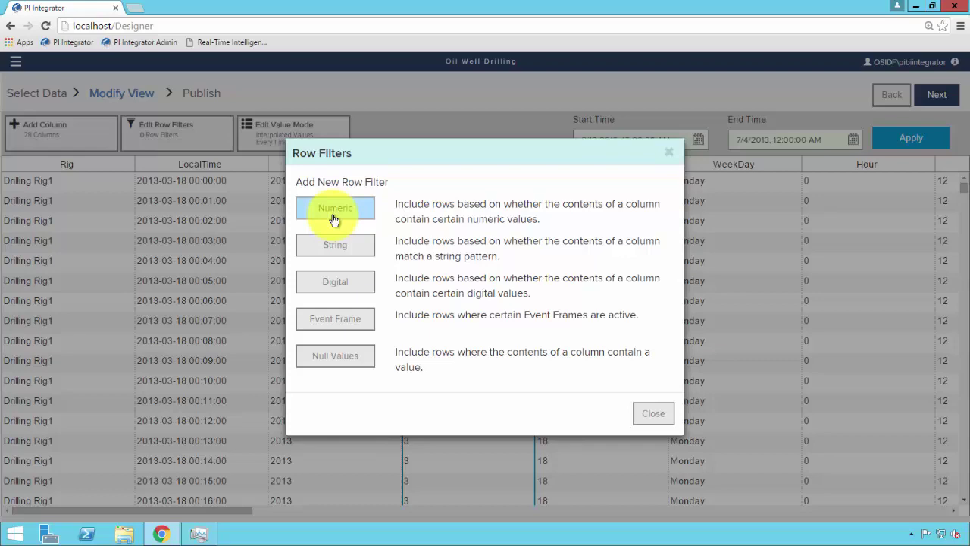
{"action": "left_click", "coordinate": [334, 217]}
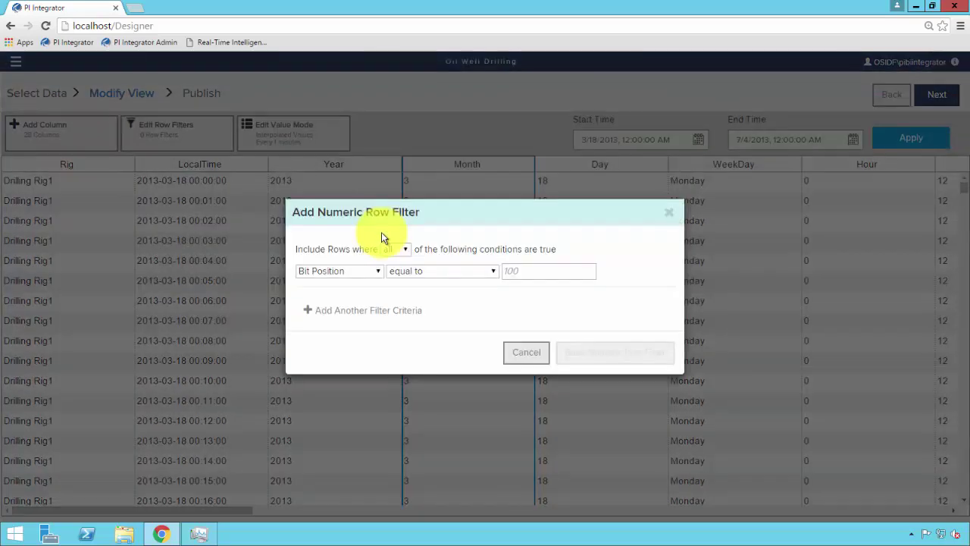
{"action": "left_click", "coordinate": [376, 271]}
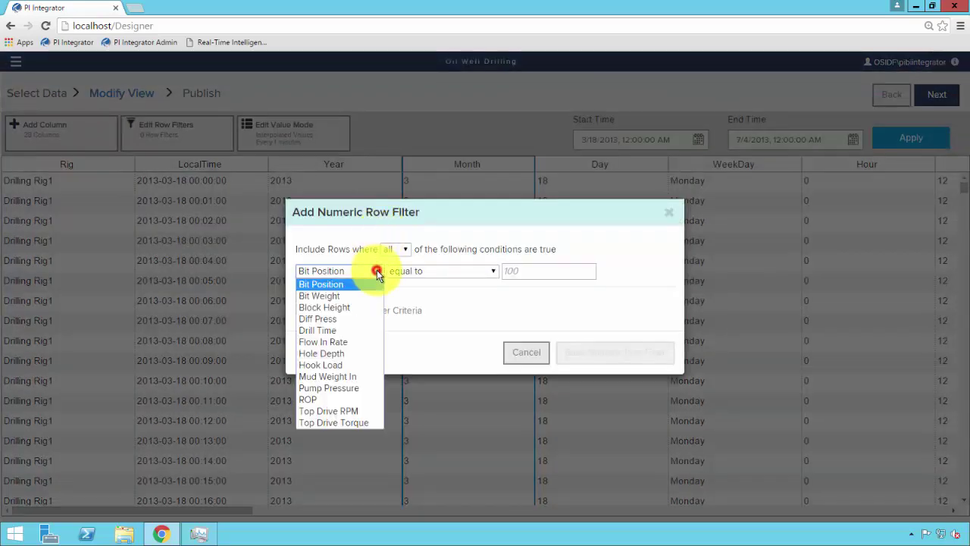
{"action": "left_click", "coordinate": [352, 353]}
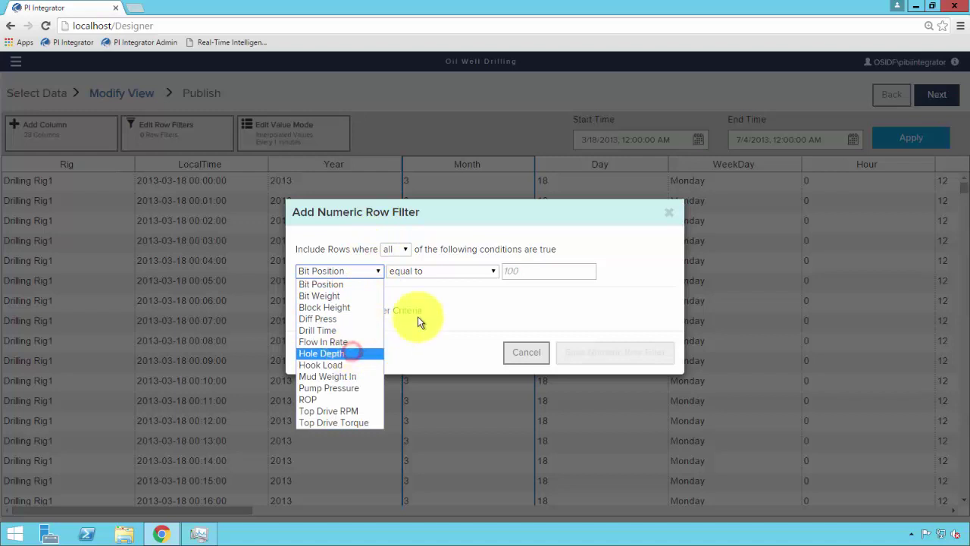
{"action": "left_click", "coordinate": [491, 273]}
{"action": "left_click", "coordinate": [465, 341]}
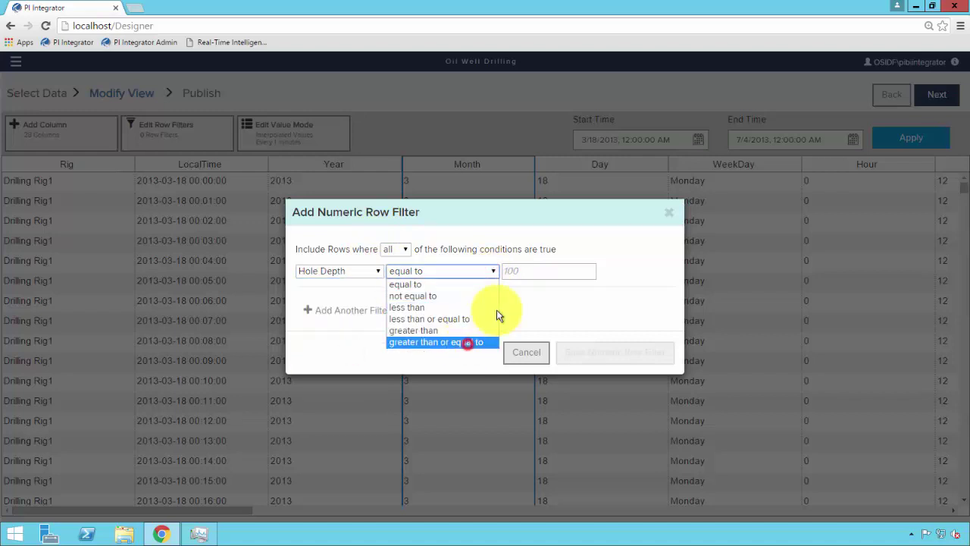
{"action": "left_click", "coordinate": [527, 270]}
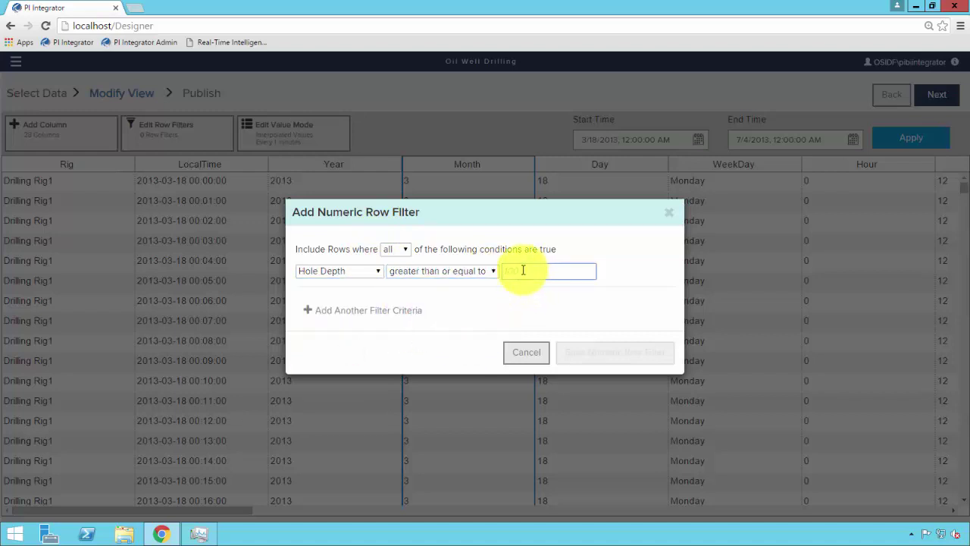
{"action": "type", "text": "0"}
Add a second condition, Top Drive RPM >= 0
{"action": "left_click", "coordinate": [399, 307]}
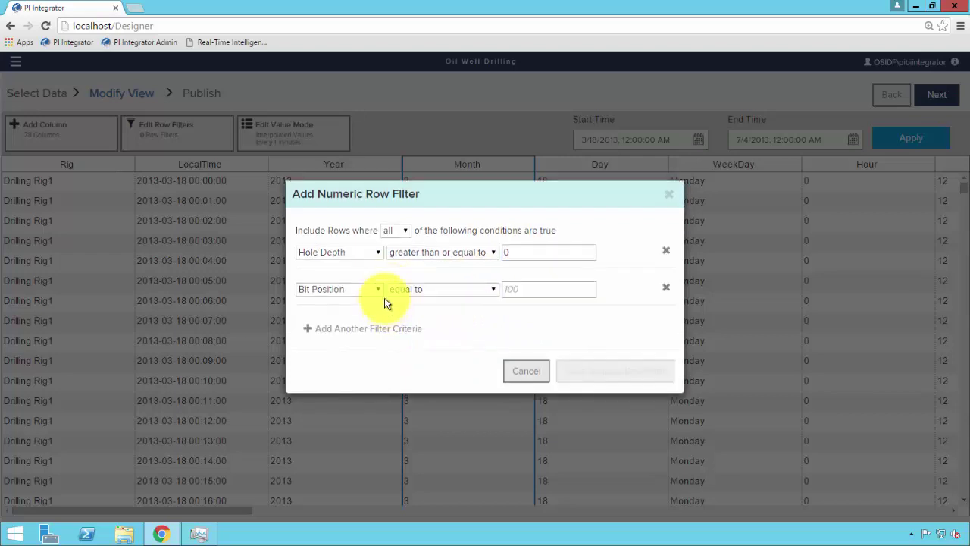
{"action": "left_click", "coordinate": [379, 291]}
{"action": "left_click", "coordinate": [342, 428]}
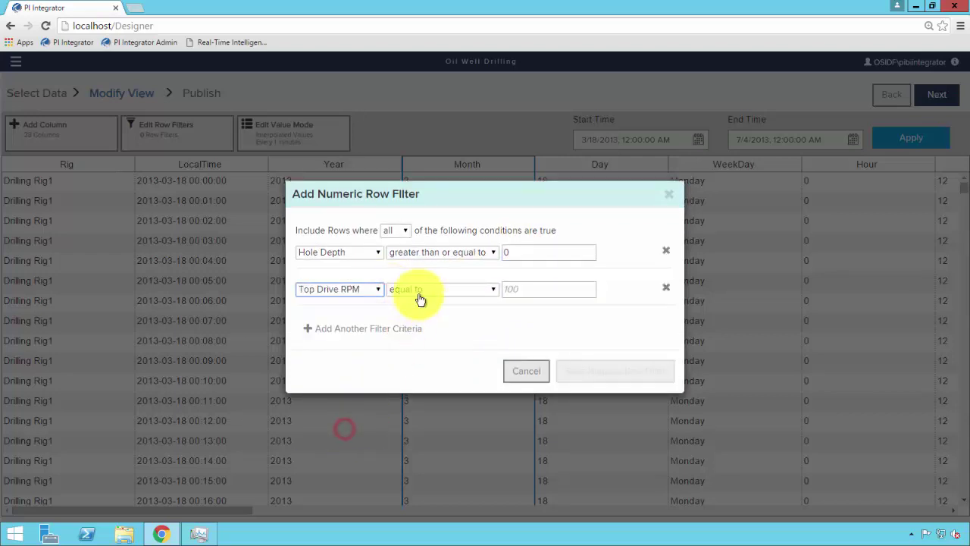
{"action": "left_click", "coordinate": [418, 289]}
{"action": "left_click", "coordinate": [411, 360]}
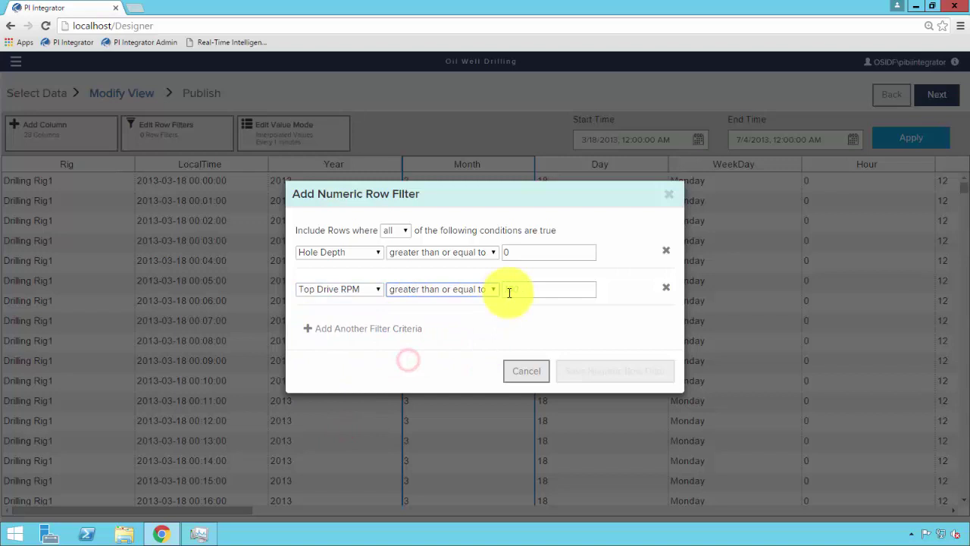
{"action": "left_click", "coordinate": [509, 292]}
{"action": "type", "text": "0"}
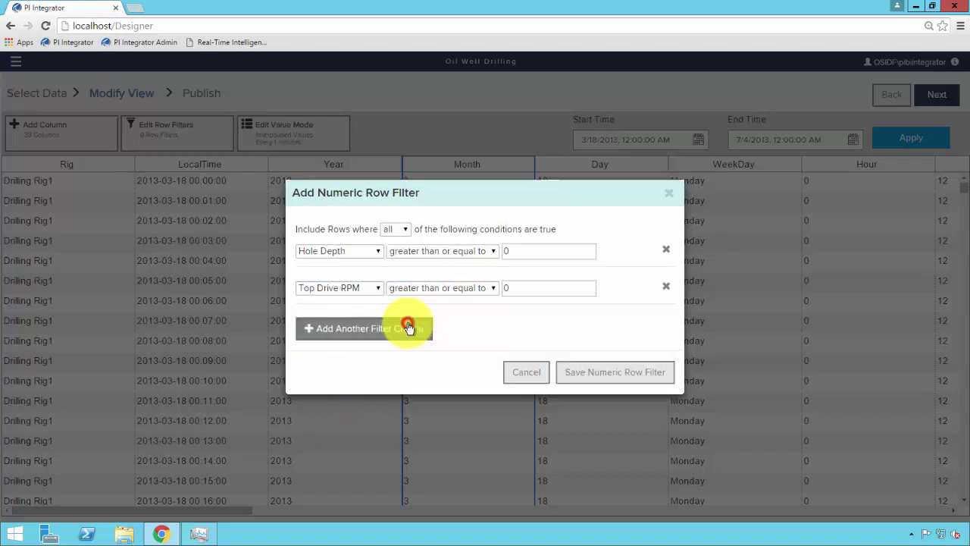
Add a third condition, ROP >= 0, and save the numeric row filter
{"action": "left_click", "coordinate": [412, 327]}
{"action": "left_click", "coordinate": [375, 311]}
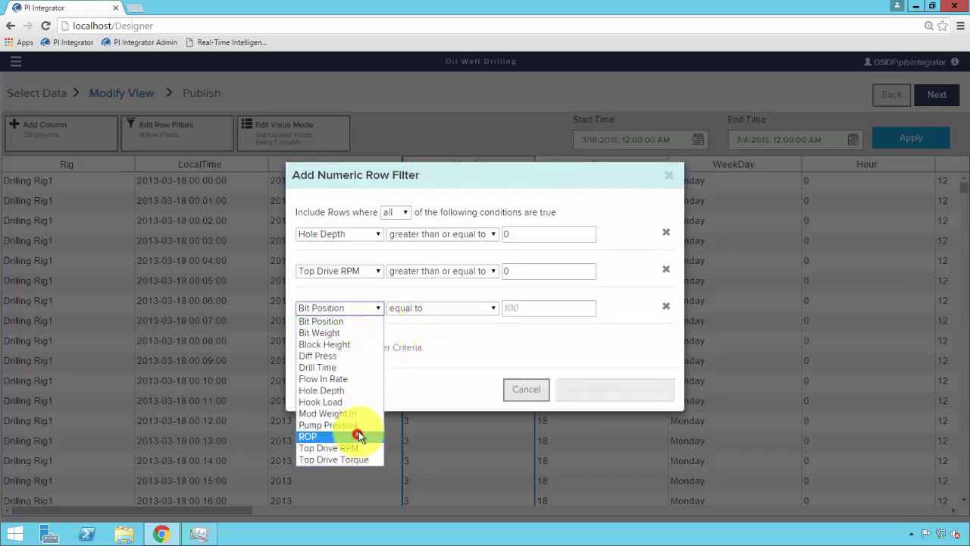
{"action": "left_click", "coordinate": [358, 431]}
{"action": "left_click", "coordinate": [416, 309]}
{"action": "left_click", "coordinate": [402, 381]}
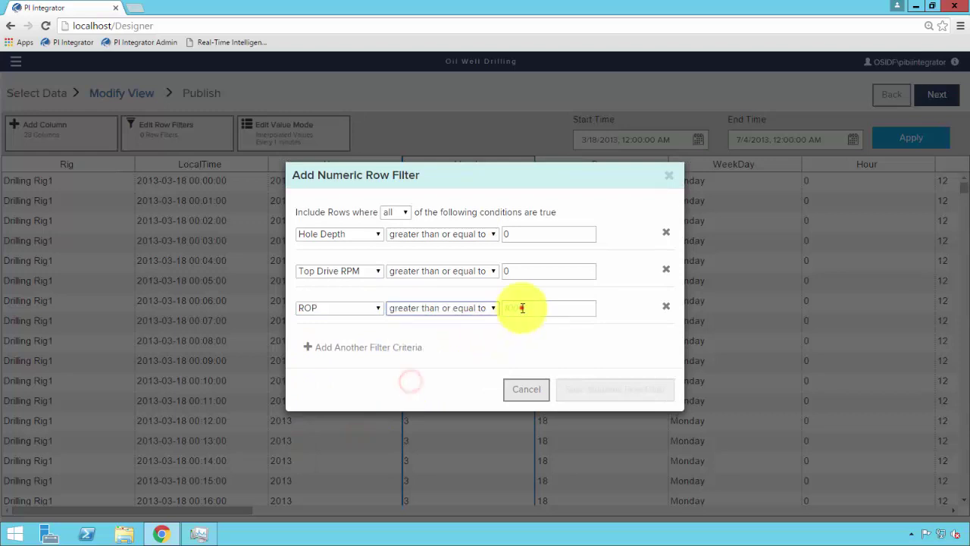
{"action": "left_click", "coordinate": [523, 308]}
{"action": "type", "text": "0"}
{"action": "left_click", "coordinate": [582, 389]}
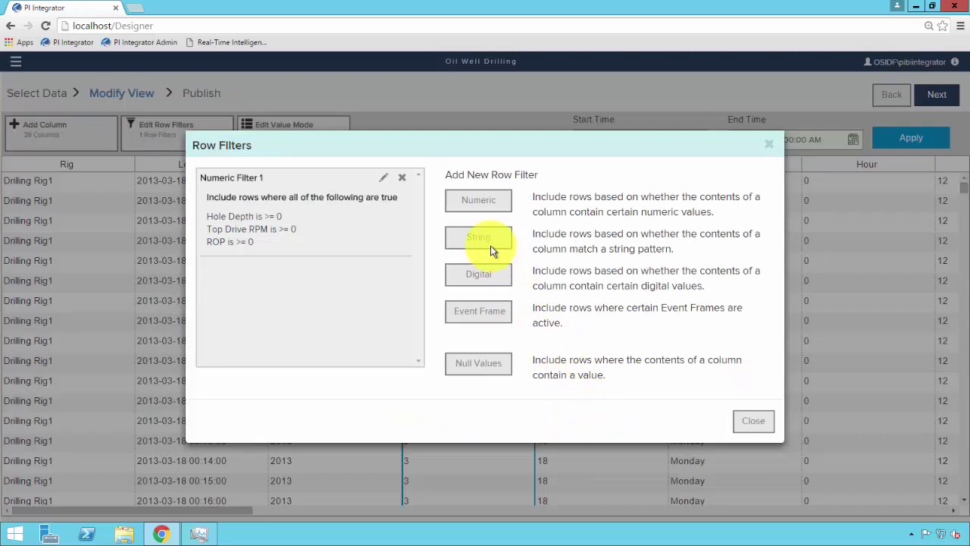
Add and save a string row filter: Well Name State not equal to 'Done'
{"action": "left_click", "coordinate": [490, 246]}
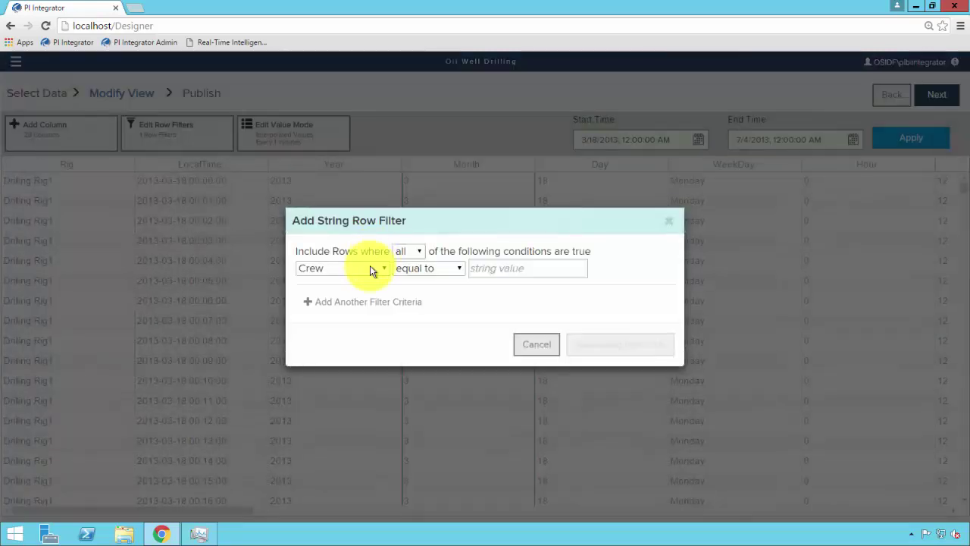
{"action": "left_click", "coordinate": [370, 271]}
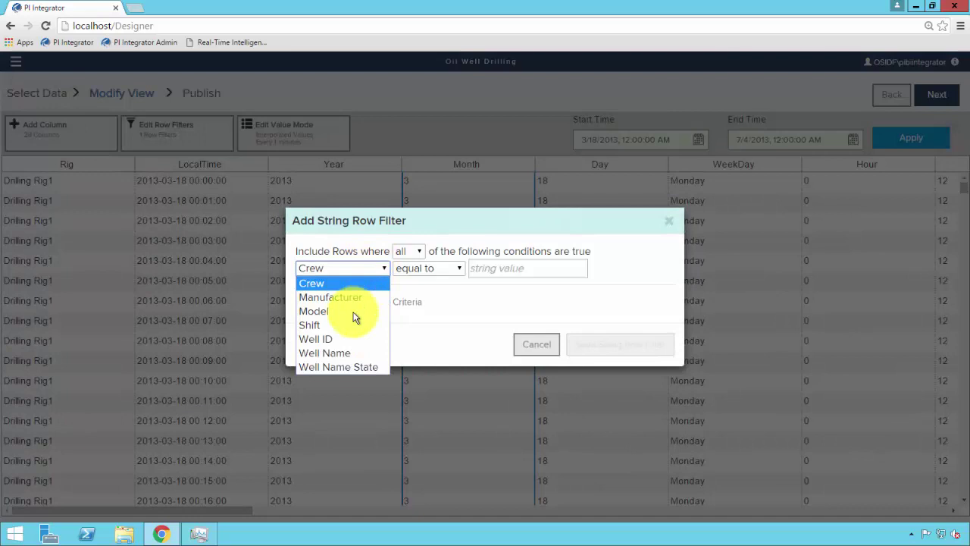
{"action": "left_click", "coordinate": [349, 370]}
{"action": "left_click", "coordinate": [489, 271]}
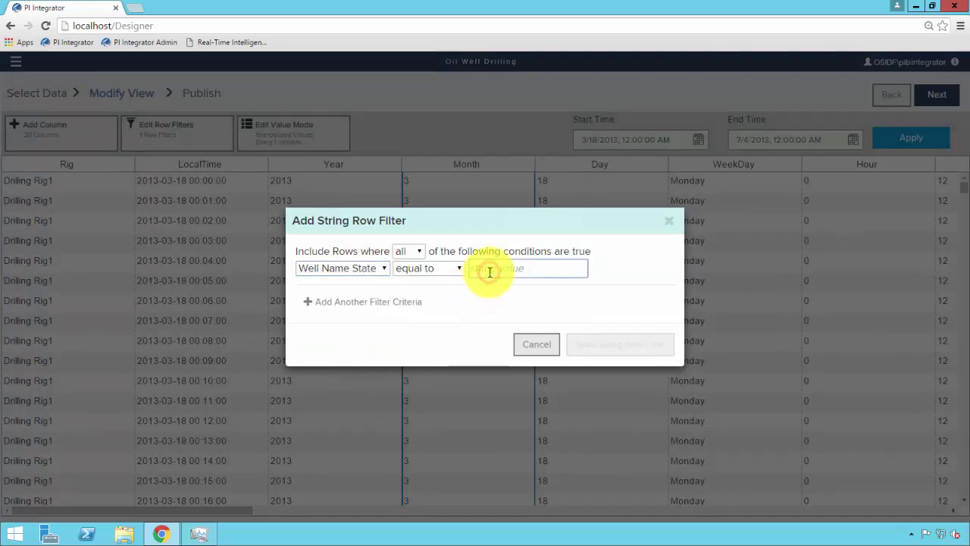
{"action": "type", "text": "Done"}
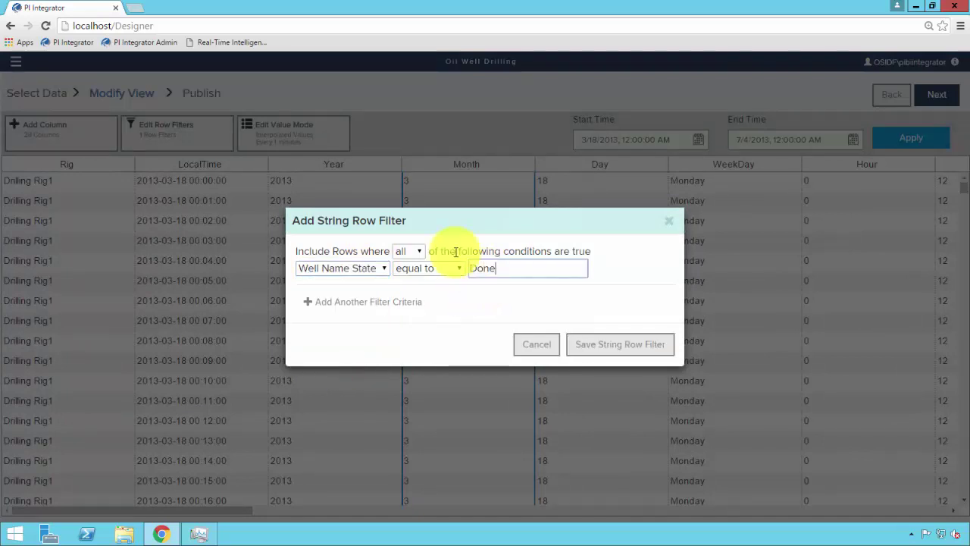
{"action": "left_click", "coordinate": [424, 269]}
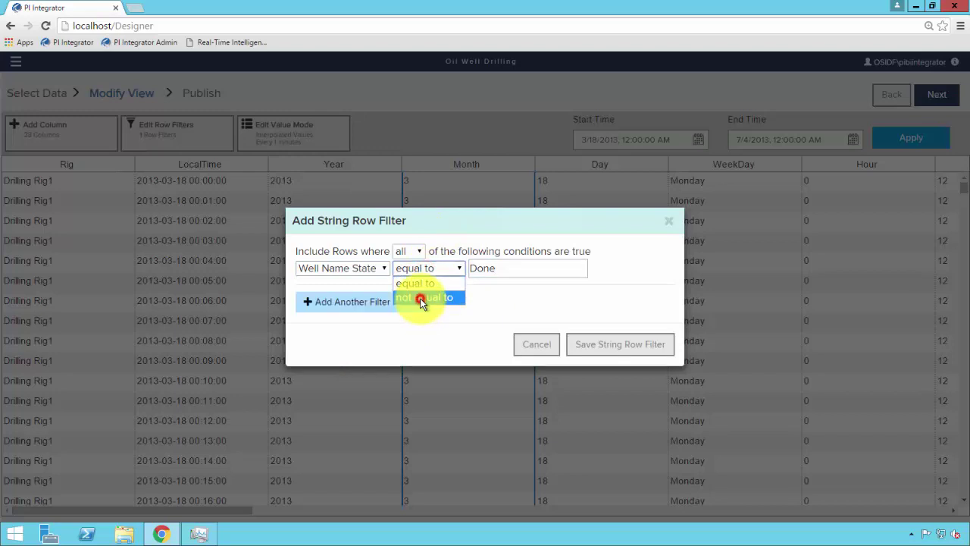
{"action": "left_click", "coordinate": [420, 298]}
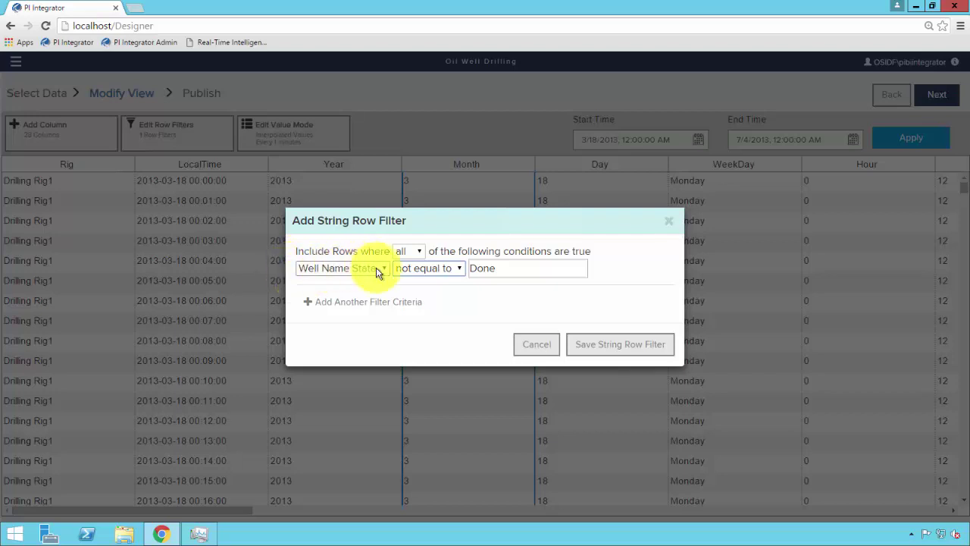
{"action": "left_click", "coordinate": [598, 352]}
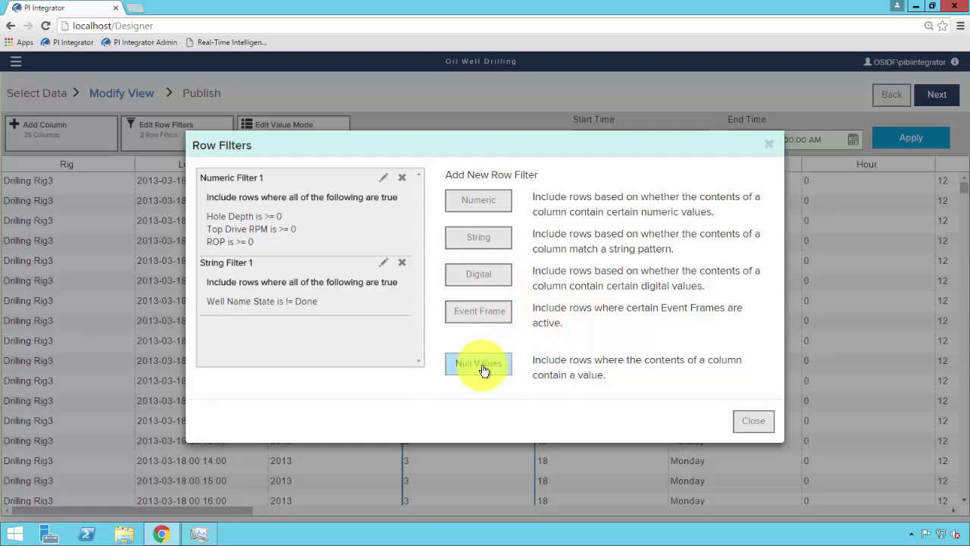
Close the row filters and set value sampling to every 10 seconds
{"action": "left_click", "coordinate": [757, 424]}
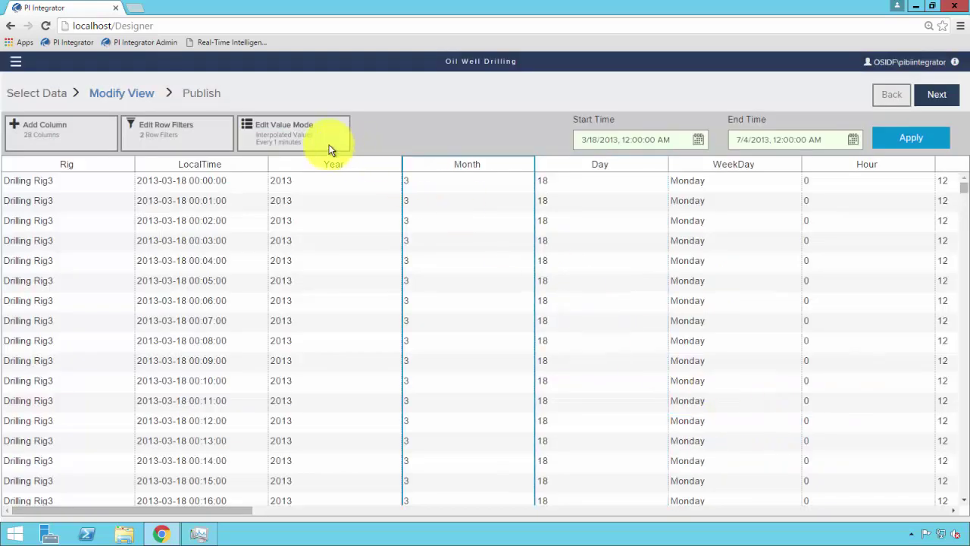
{"action": "left_click", "coordinate": [328, 146]}
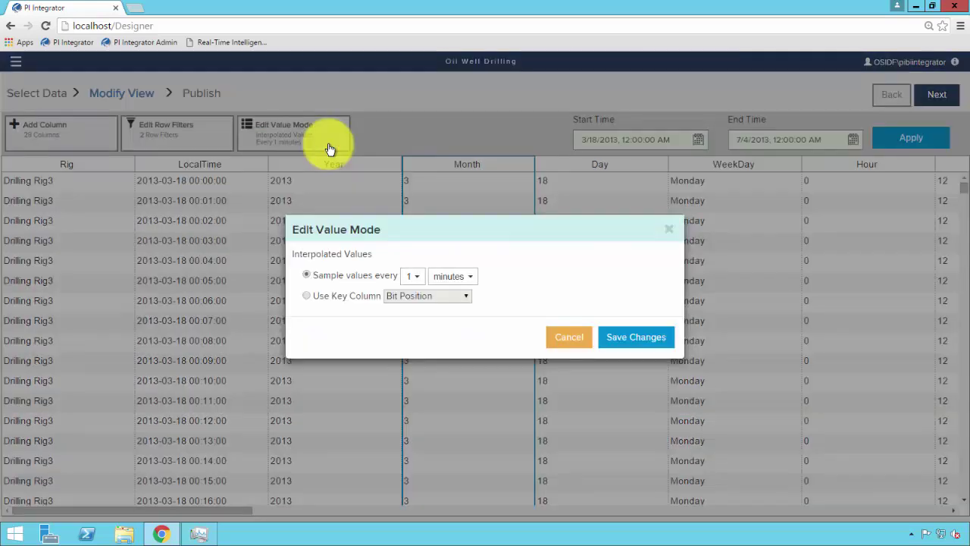
{"action": "left_click", "coordinate": [421, 277]}
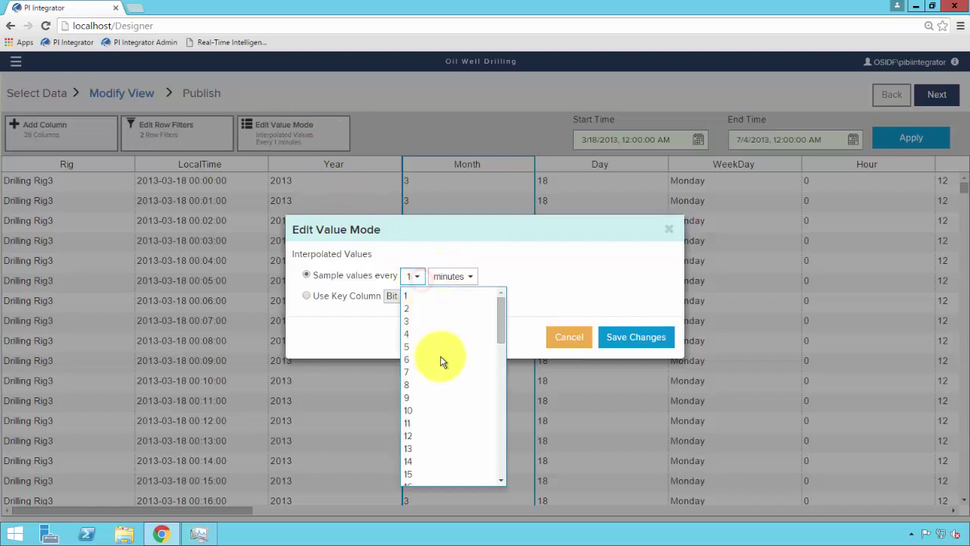
{"action": "left_click", "coordinate": [409, 410]}
{"action": "left_click", "coordinate": [470, 276]}
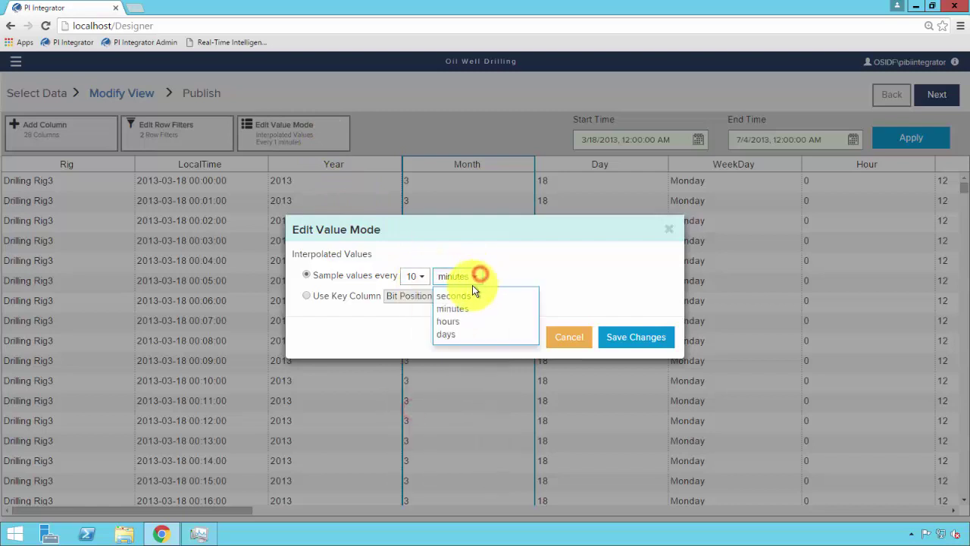
{"action": "left_click", "coordinate": [459, 296]}
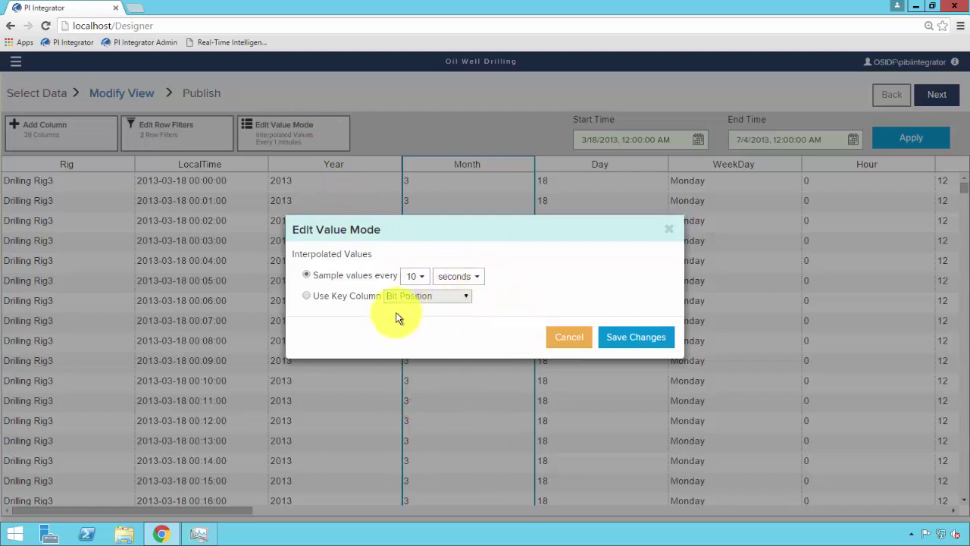
Try Top Drive RPM key-column sampling, revert to 10-second intervals, save, and proceed to Publish
{"action": "left_click", "coordinate": [307, 295]}
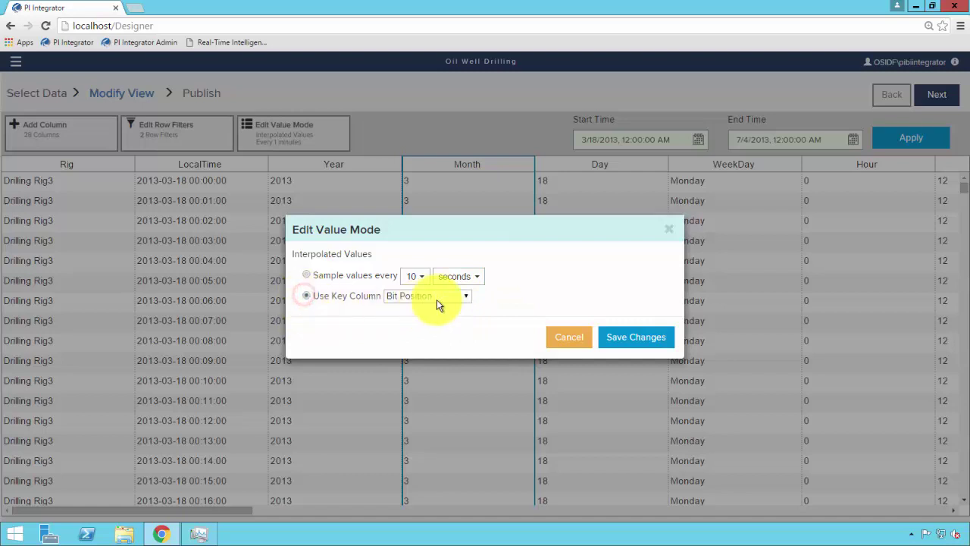
{"action": "left_click", "coordinate": [465, 297]}
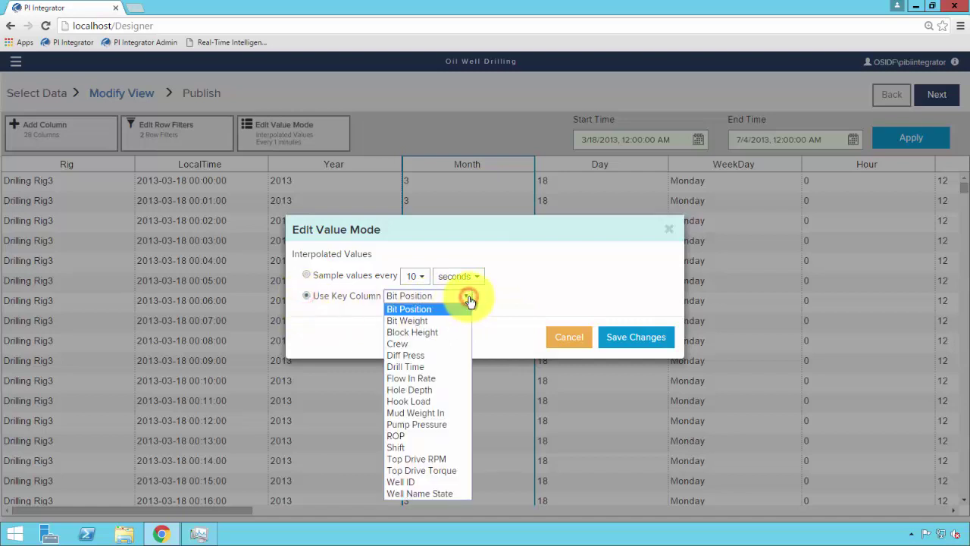
{"action": "left_click", "coordinate": [441, 460]}
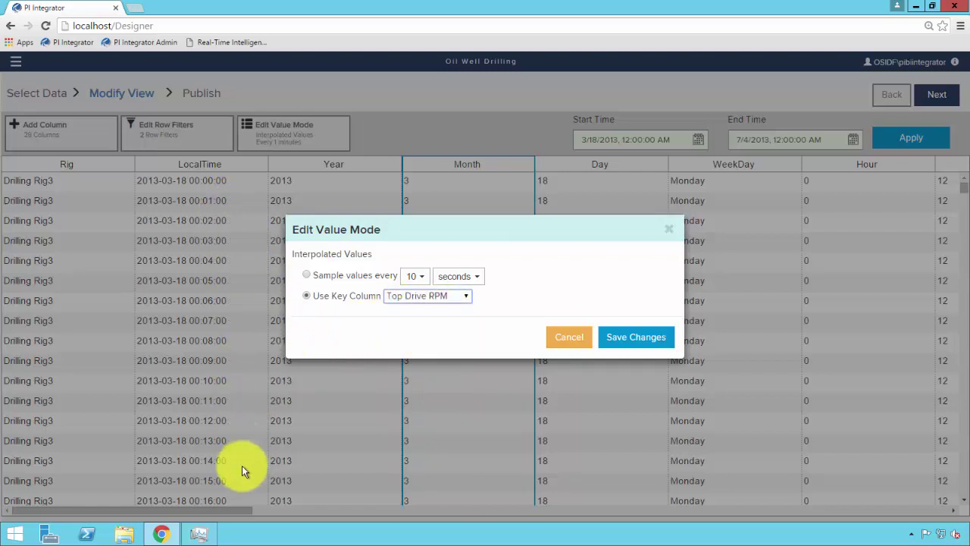
{"action": "left_click", "coordinate": [306, 275]}
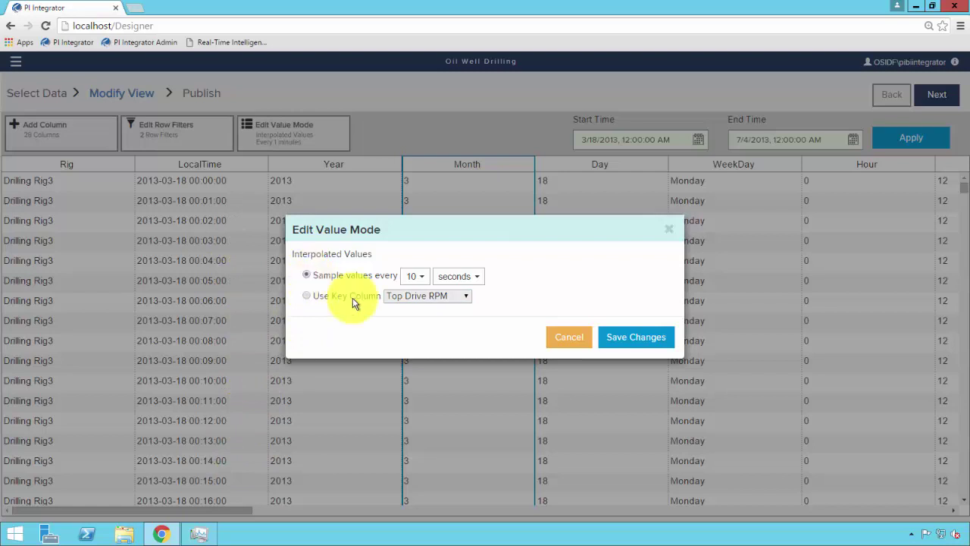
{"action": "left_click", "coordinate": [614, 337]}
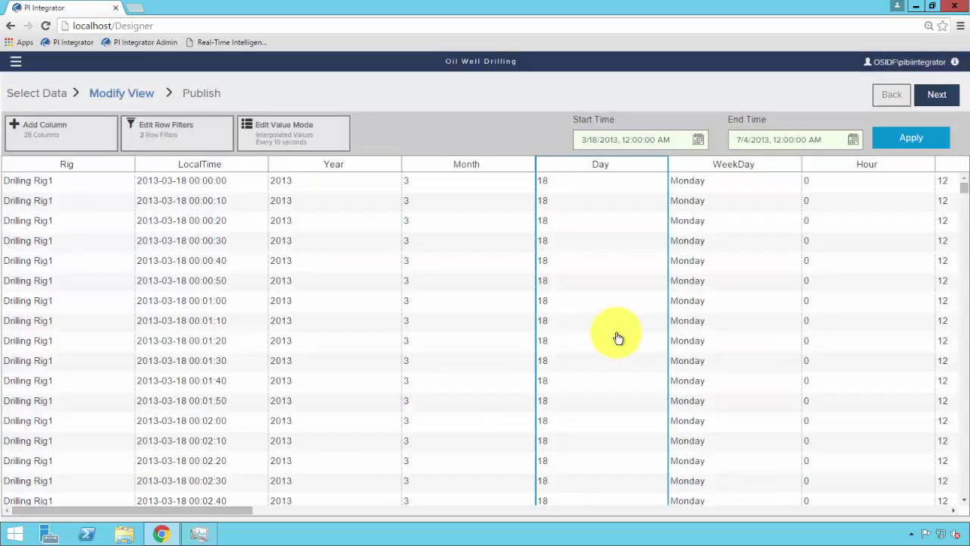
{"action": "left_click", "coordinate": [940, 94]}
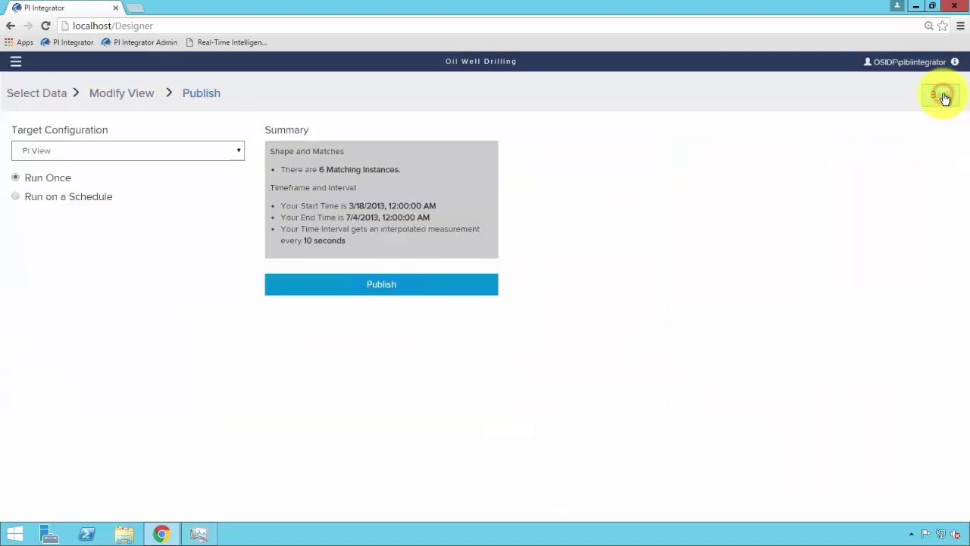
Publish the view once to the PI View target, leaving the recurring schedule unused
{"action": "left_click", "coordinate": [236, 156]}
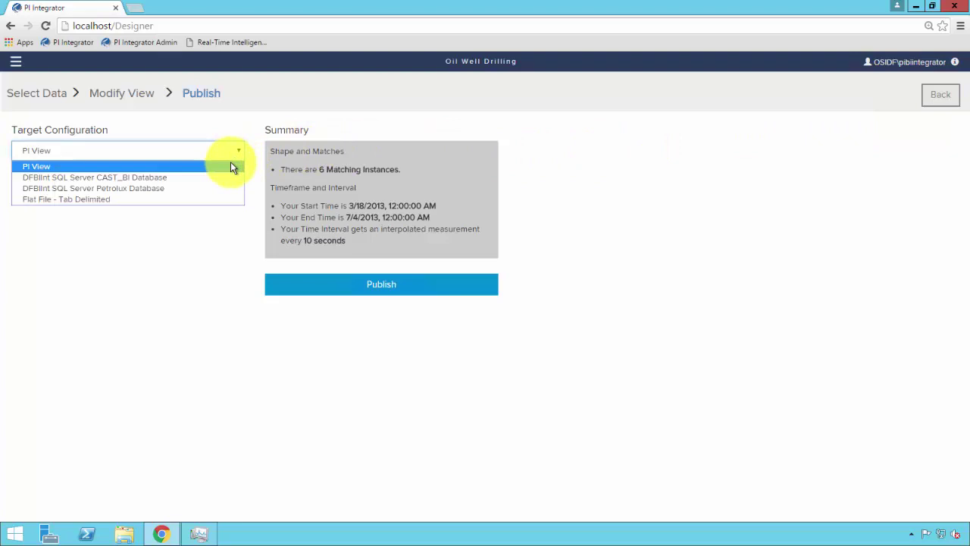
{"action": "left_click", "coordinate": [224, 167]}
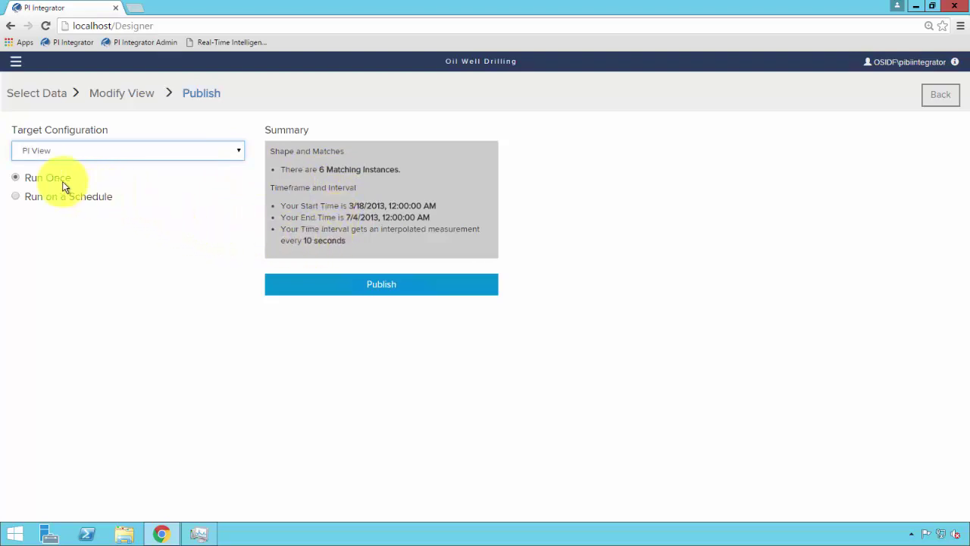
{"action": "left_click", "coordinate": [15, 197]}
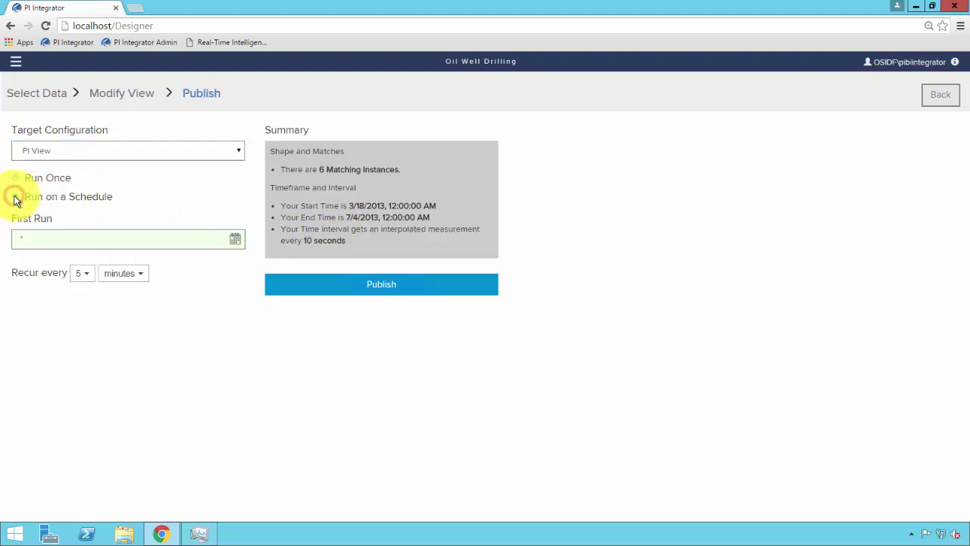
{"action": "left_click", "coordinate": [29, 242]}
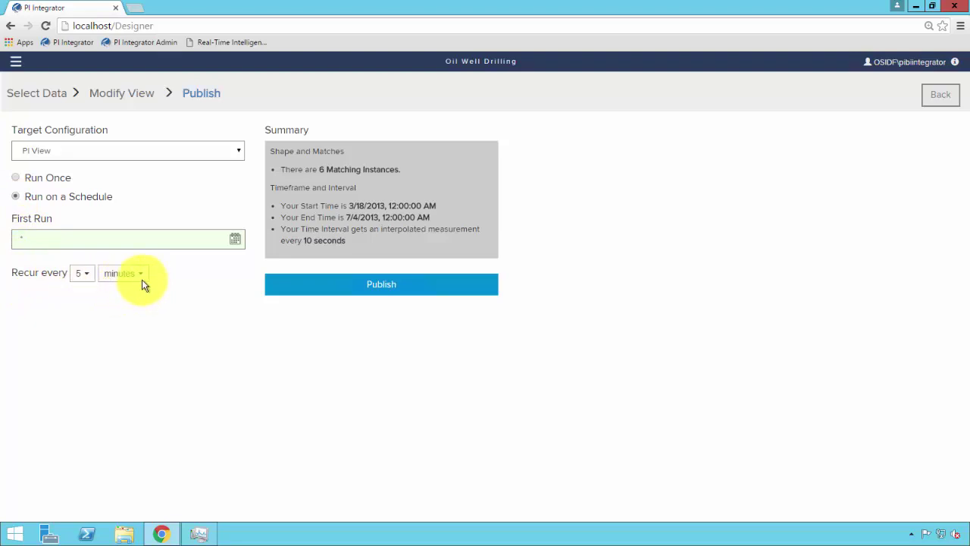
{"action": "left_click", "coordinate": [16, 179]}
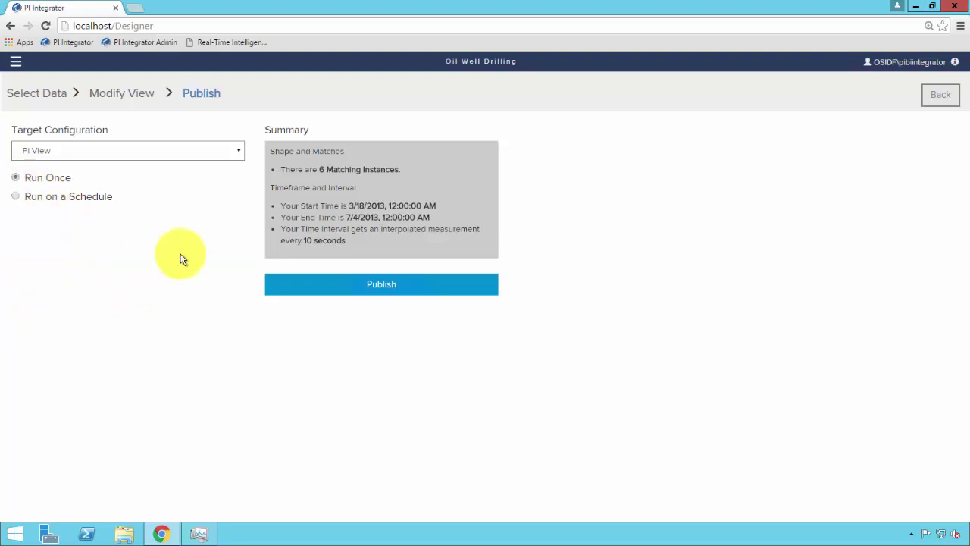
{"action": "left_click", "coordinate": [384, 294]}
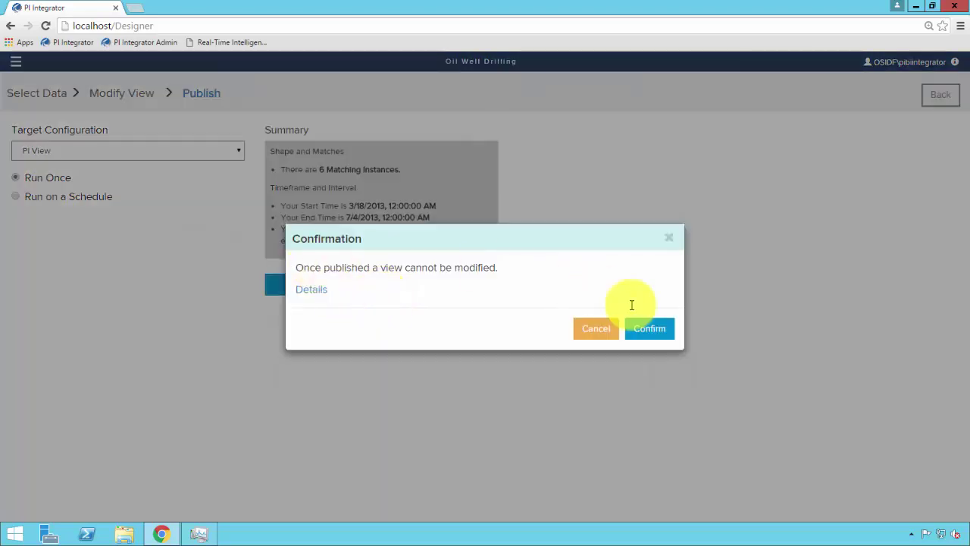
Confirm publishing the Oil Well Drilling view in PI Integrator
{"action": "left_click", "coordinate": [642, 331]}
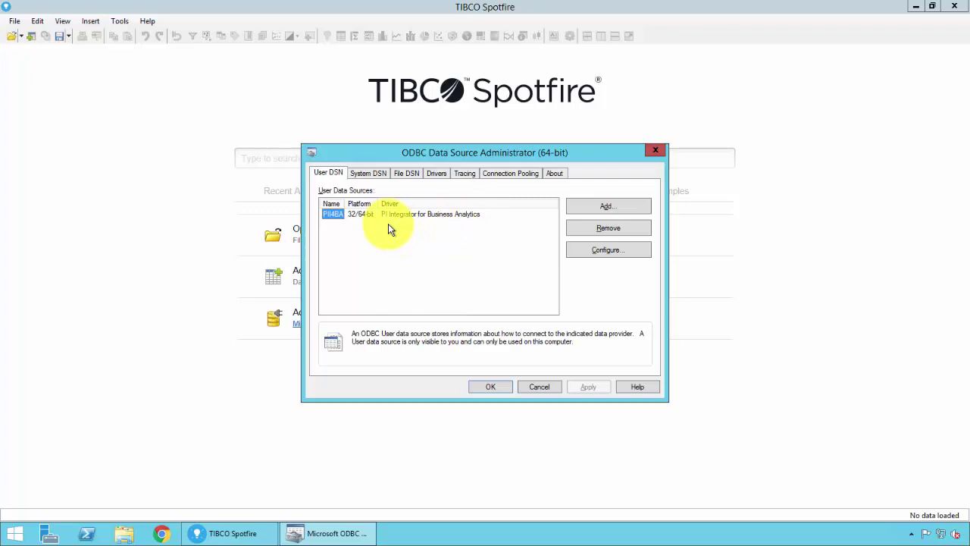
Verify the PII4BA DSN connects to server dfbint.osisf.int and save its settings
{"action": "left_click", "coordinate": [592, 251]}
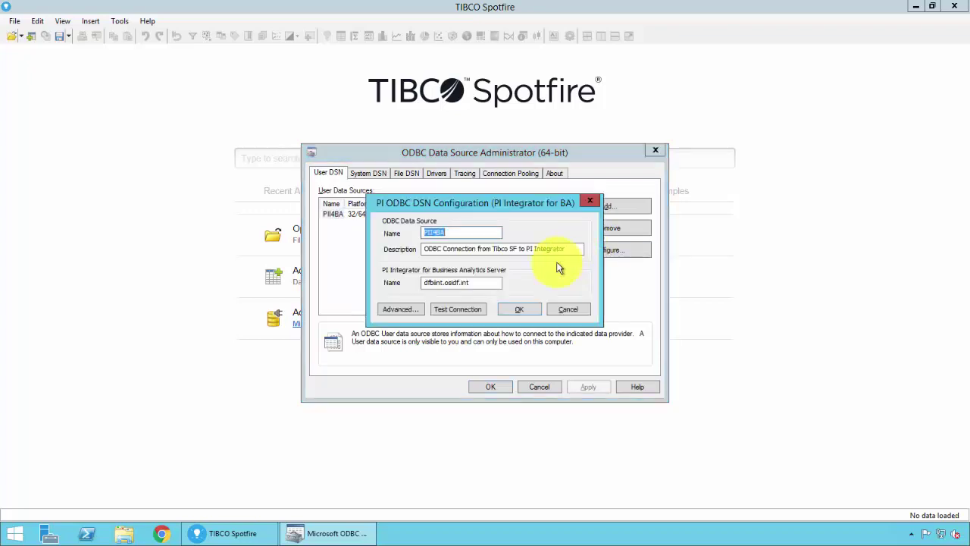
{"action": "left_click", "coordinate": [459, 310]}
{"action": "left_click", "coordinate": [513, 306]}
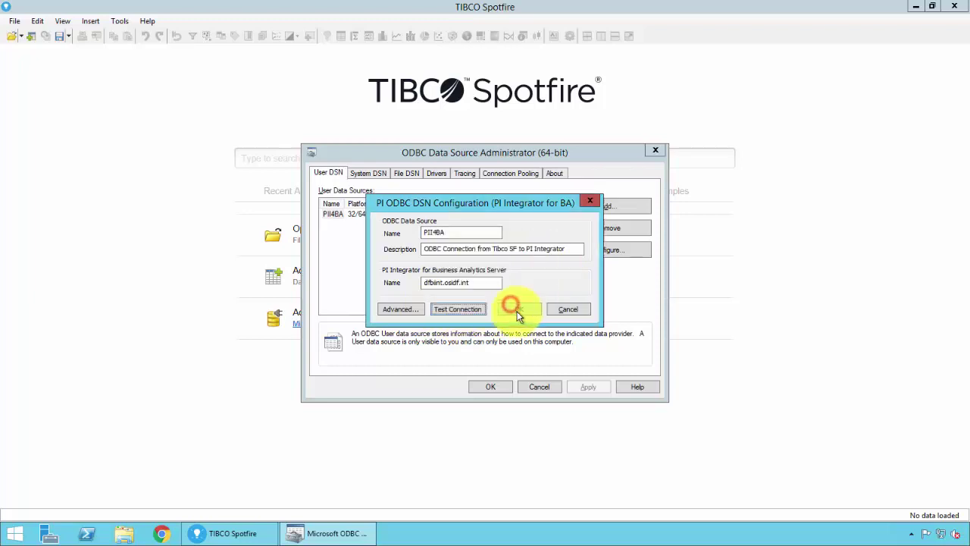
{"action": "left_click", "coordinate": [518, 310]}
Add a database data table using the Odbc Data Provider with the PII4BA data source
{"action": "left_click", "coordinate": [491, 387]}
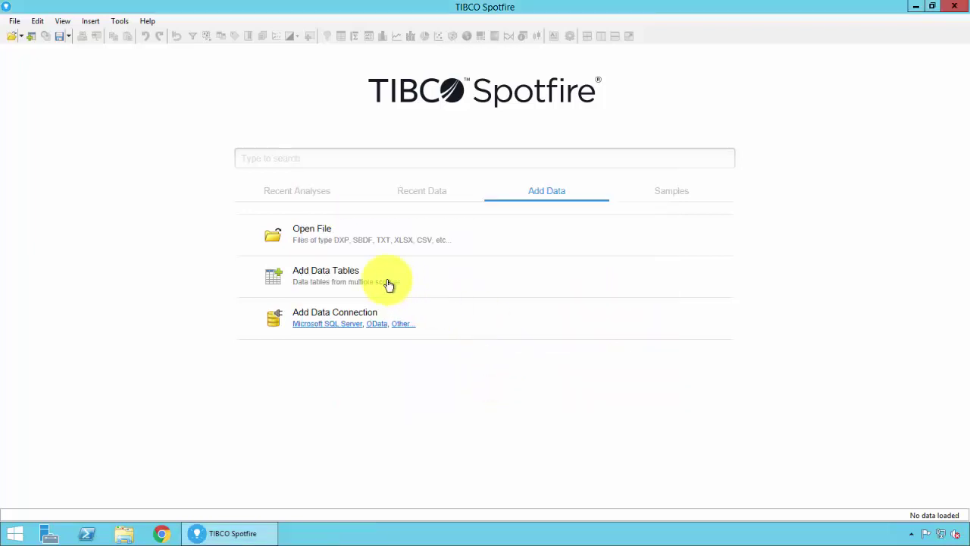
{"action": "left_click", "coordinate": [346, 273]}
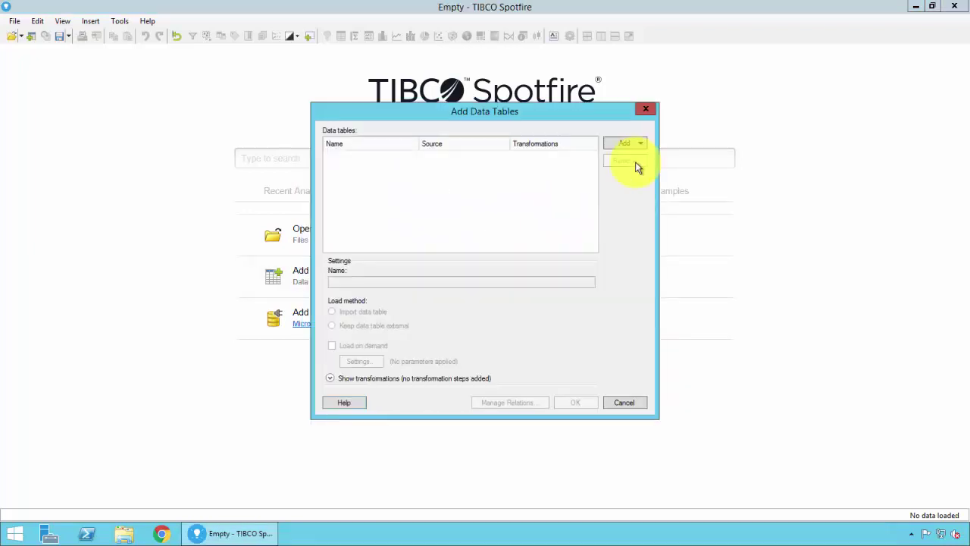
{"action": "left_click", "coordinate": [642, 147]}
{"action": "left_click", "coordinate": [778, 204]}
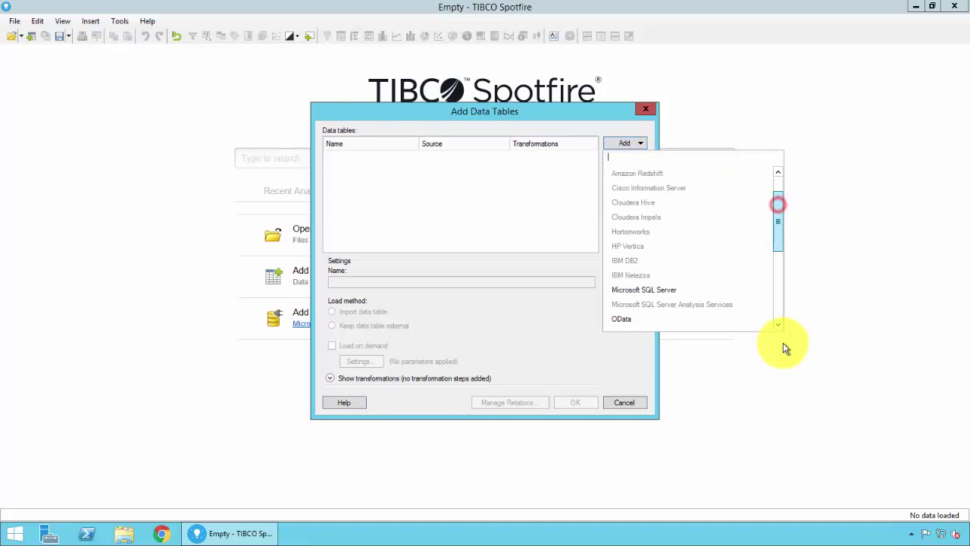
{"action": "scroll", "coordinate": [728, 326], "scroll_direction": "down", "scroll_amount": 4}
{"action": "left_click", "coordinate": [705, 320]}
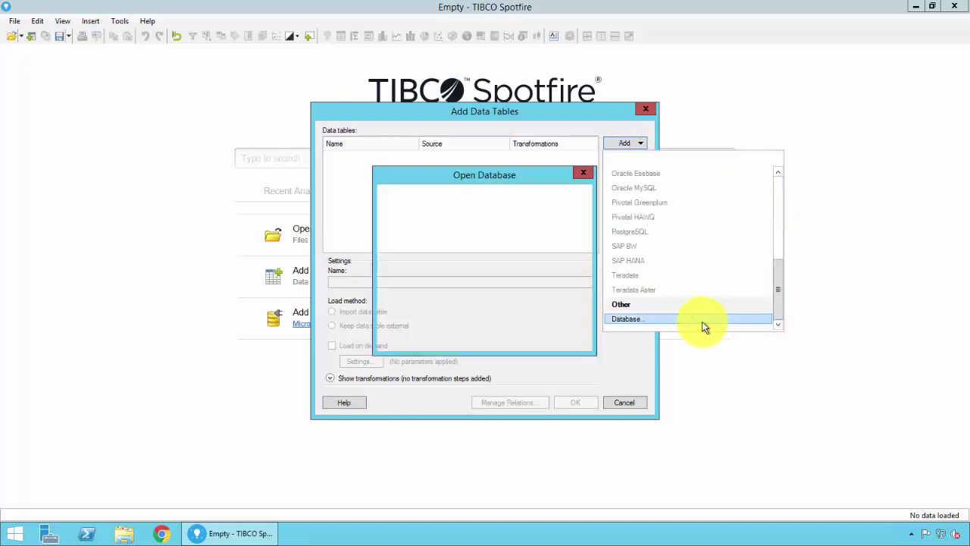
{"action": "left_click", "coordinate": [452, 206]}
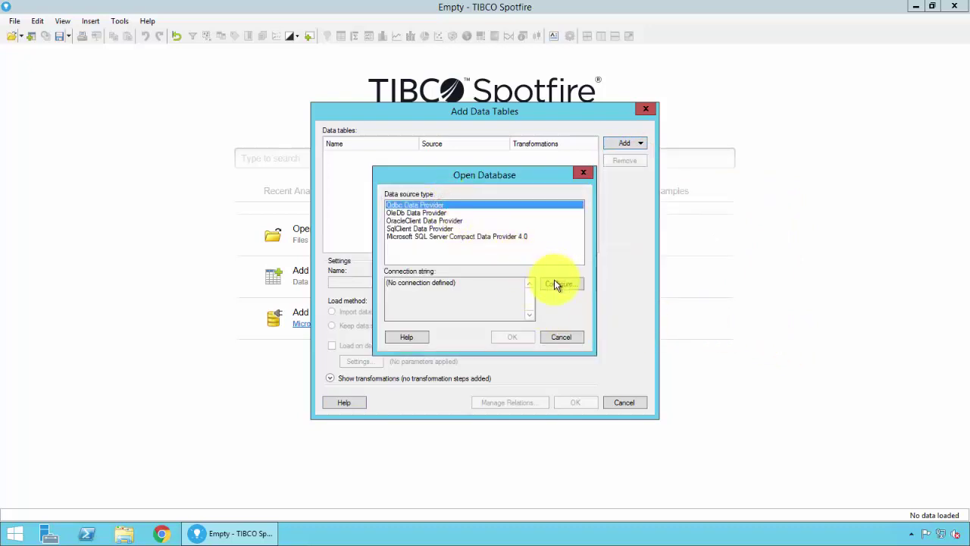
{"action": "left_click", "coordinate": [556, 284]}
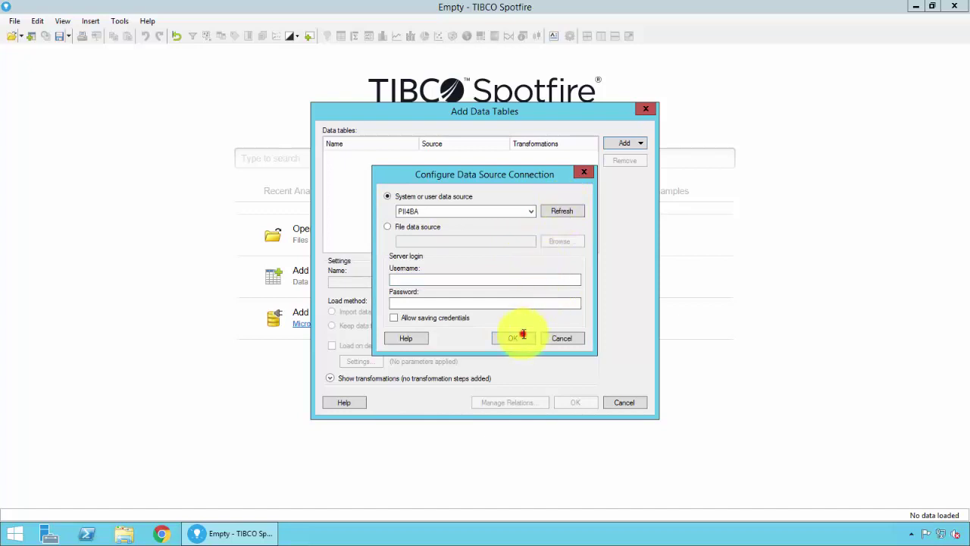
{"action": "left_click", "coordinate": [523, 336]}
{"action": "left_click", "coordinate": [523, 335]}
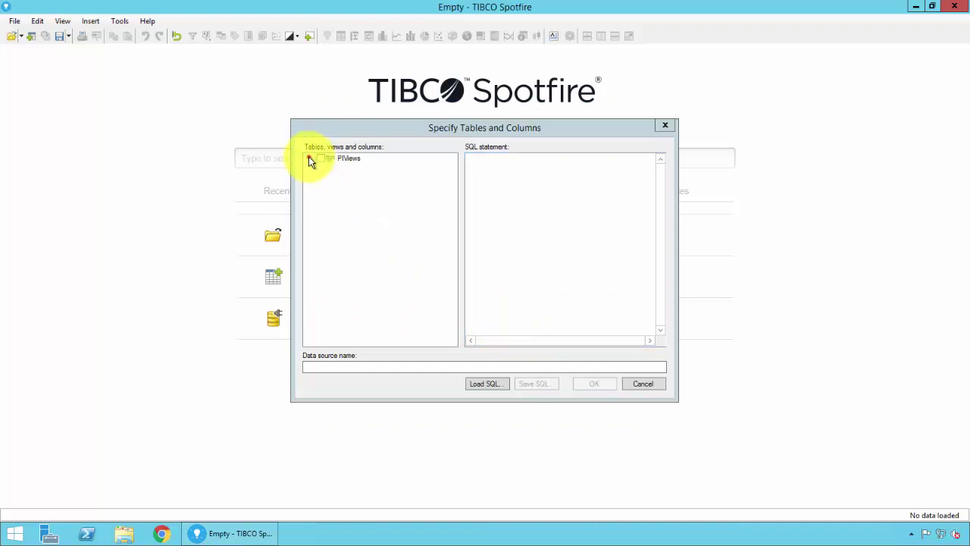
Select every Oil Well Drilling column from PIViews and name the table dfbint
{"action": "left_click", "coordinate": [310, 160]}
{"action": "left_click", "coordinate": [322, 217]}
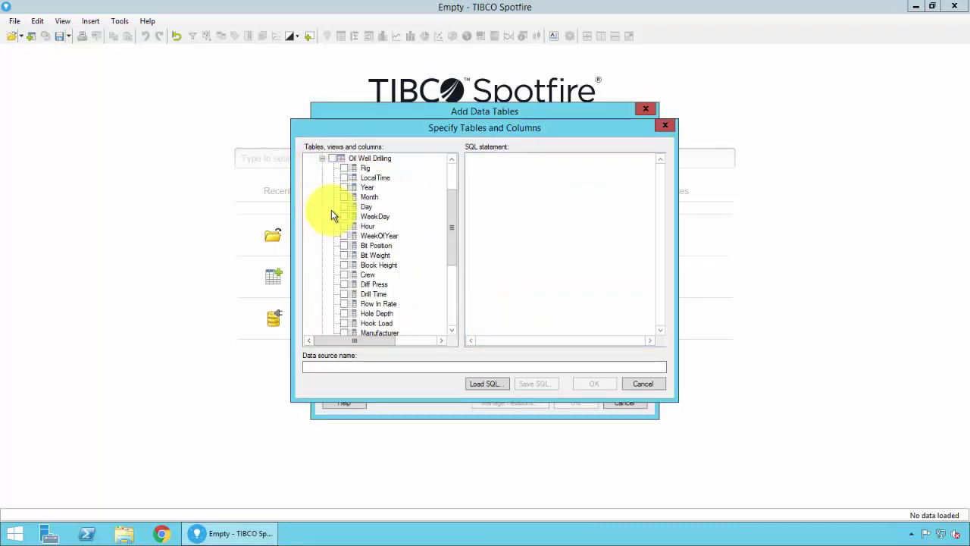
{"action": "left_click", "coordinate": [332, 157]}
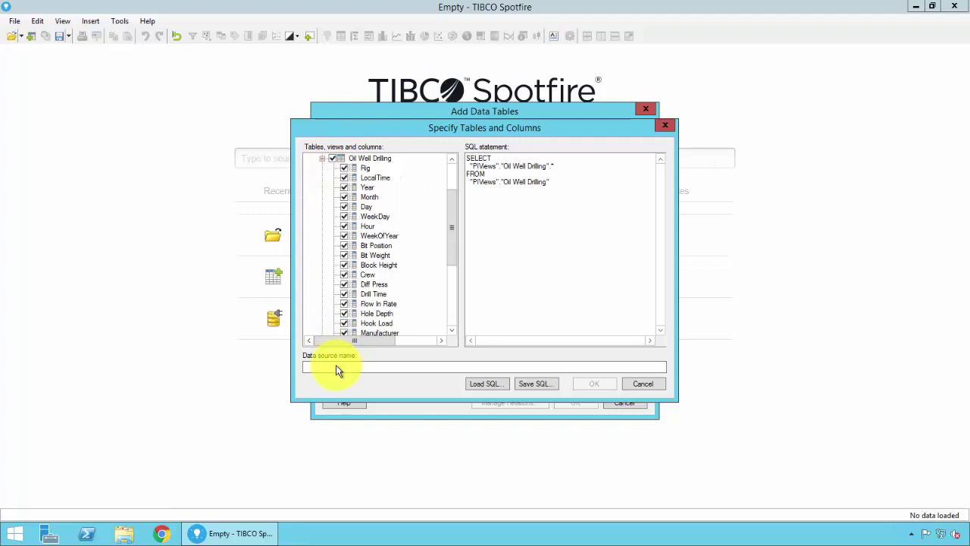
{"action": "left_click", "coordinate": [335, 366]}
{"action": "type", "text": "dfbint"}
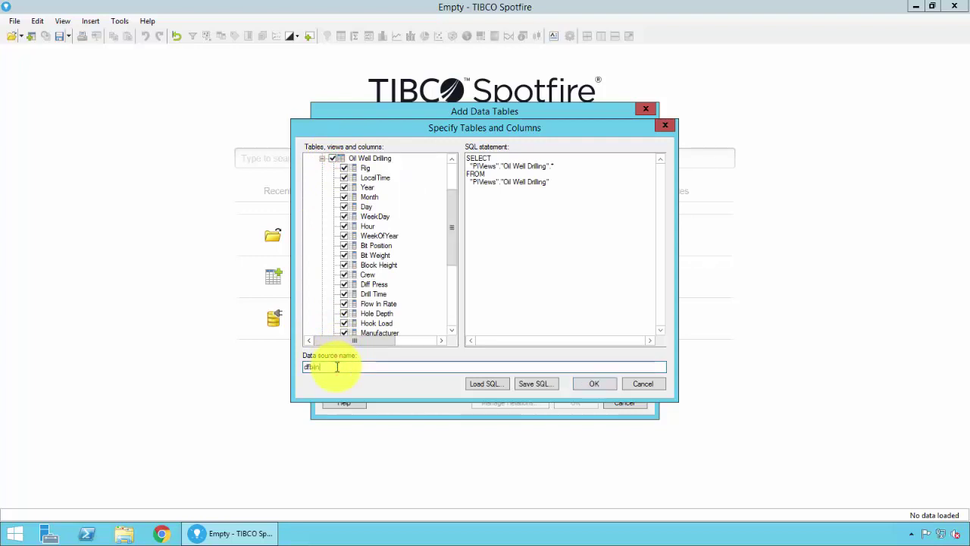
{"action": "left_click", "coordinate": [581, 384]}
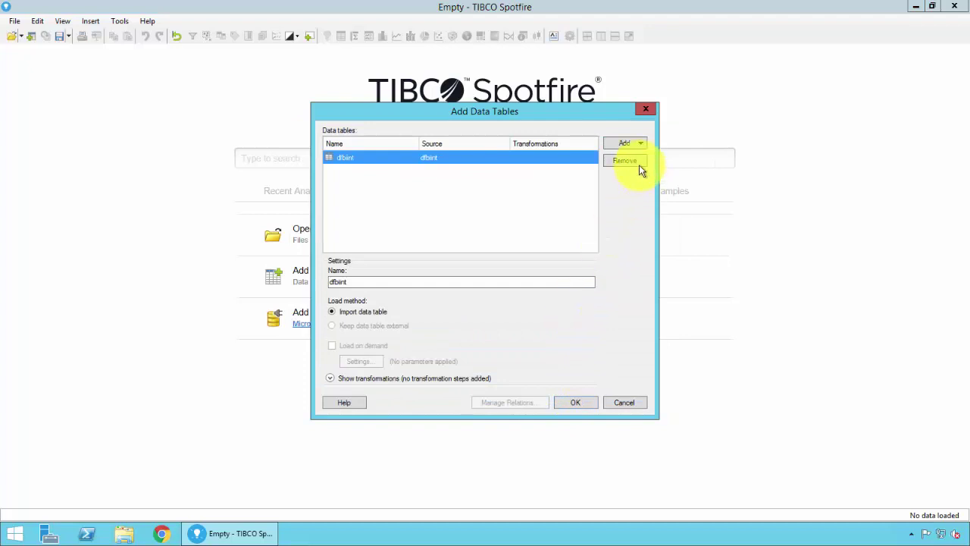
Import the dfbint table, loading 12,968,796 rows and 28 columns
{"action": "left_click", "coordinate": [575, 402]}
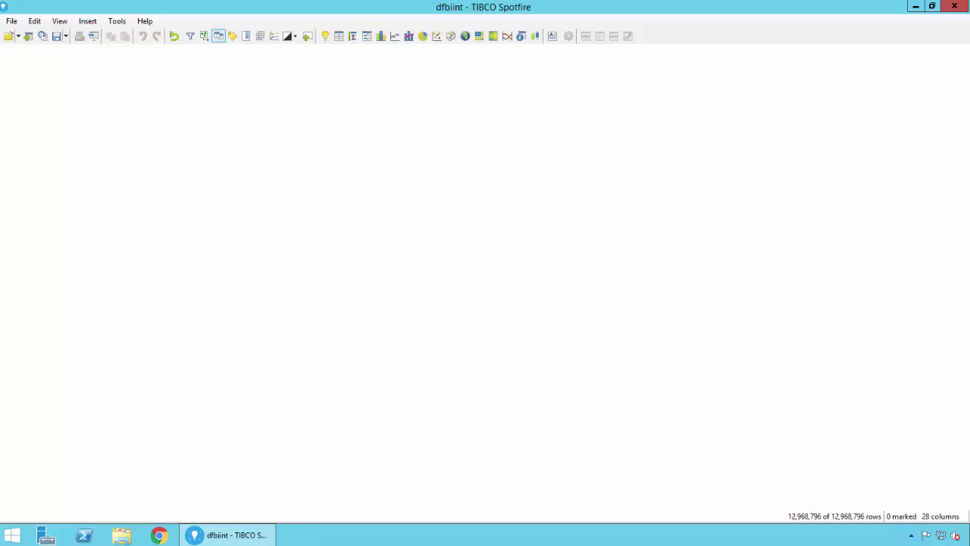
Build a heat map with Top Drive RPM on X, Hole Depth on Y, coloured by average ROP
{"action": "left_click", "coordinate": [842, 464]}
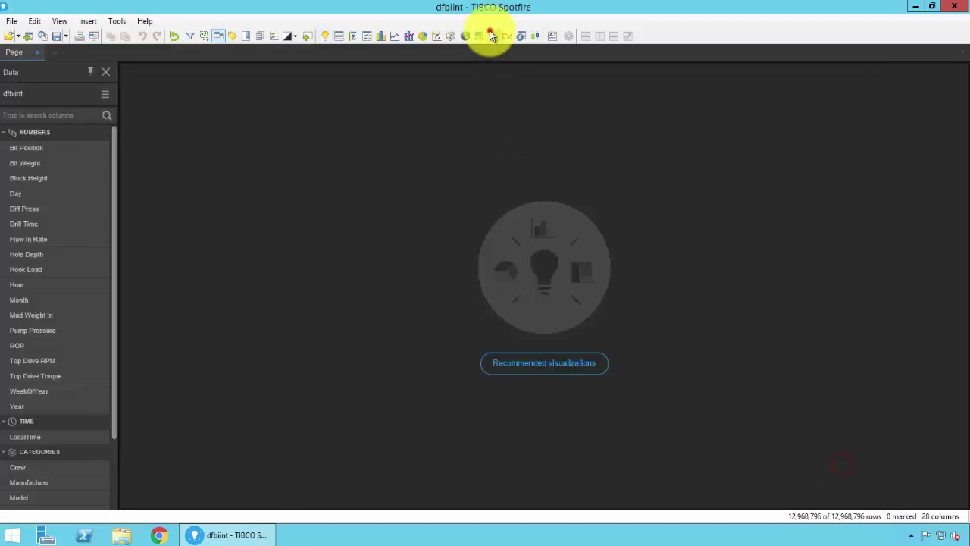
{"action": "left_click", "coordinate": [491, 35]}
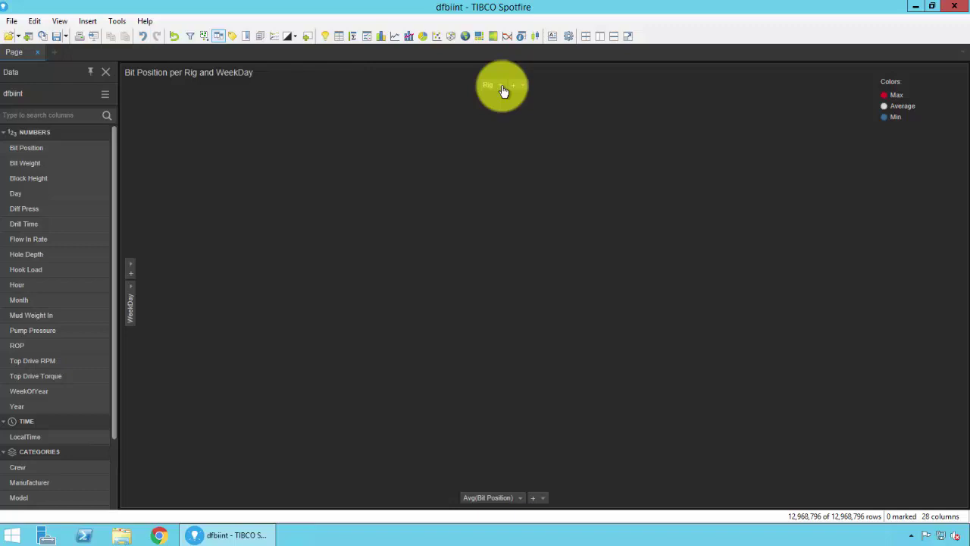
{"action": "left_click", "coordinate": [501, 86]}
{"action": "left_click", "coordinate": [612, 219]}
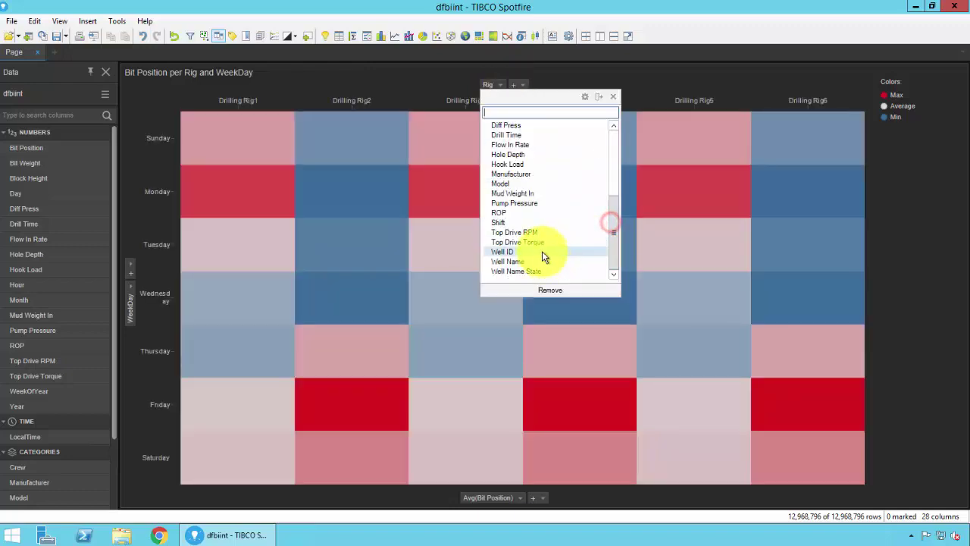
{"action": "left_click", "coordinate": [529, 232]}
{"action": "left_click", "coordinate": [131, 286]}
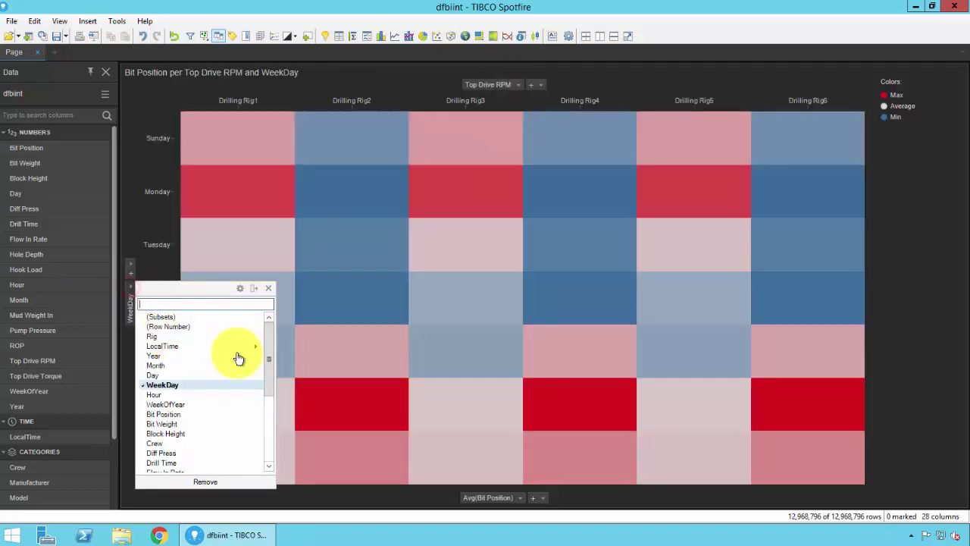
{"action": "scroll", "coordinate": [274, 409], "scroll_direction": "down", "scroll_amount": 5}
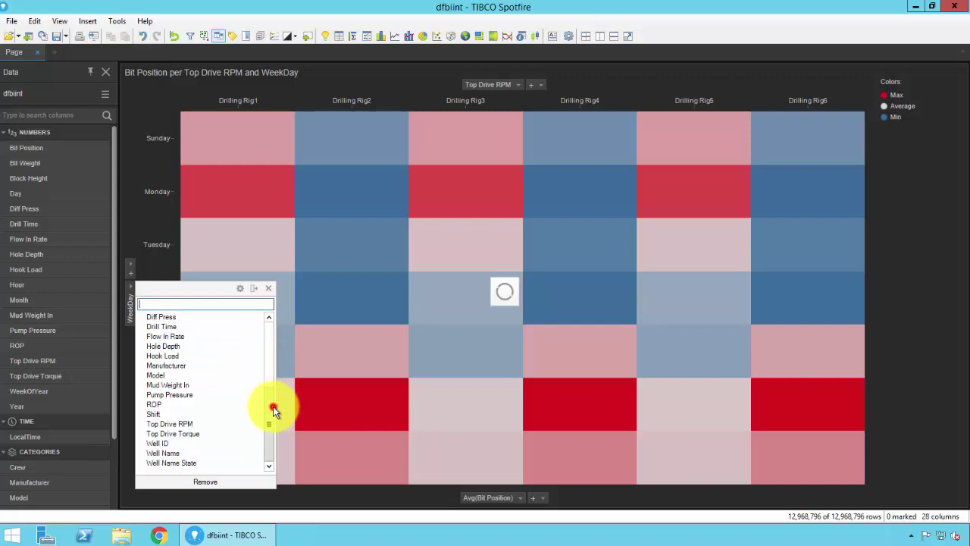
{"action": "left_click", "coordinate": [179, 347]}
{"action": "left_click", "coordinate": [518, 496]}
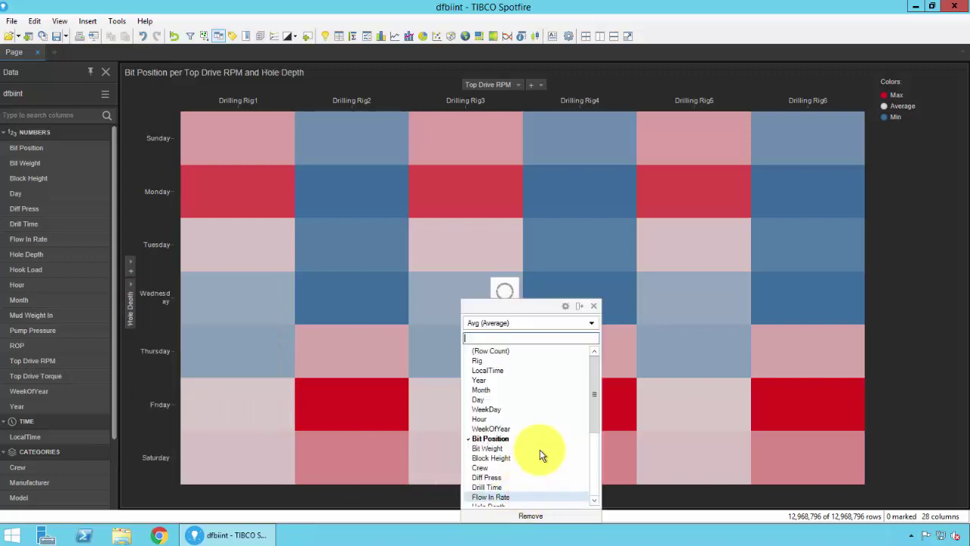
{"action": "left_click", "coordinate": [594, 456]}
{"action": "left_click", "coordinate": [501, 438]}
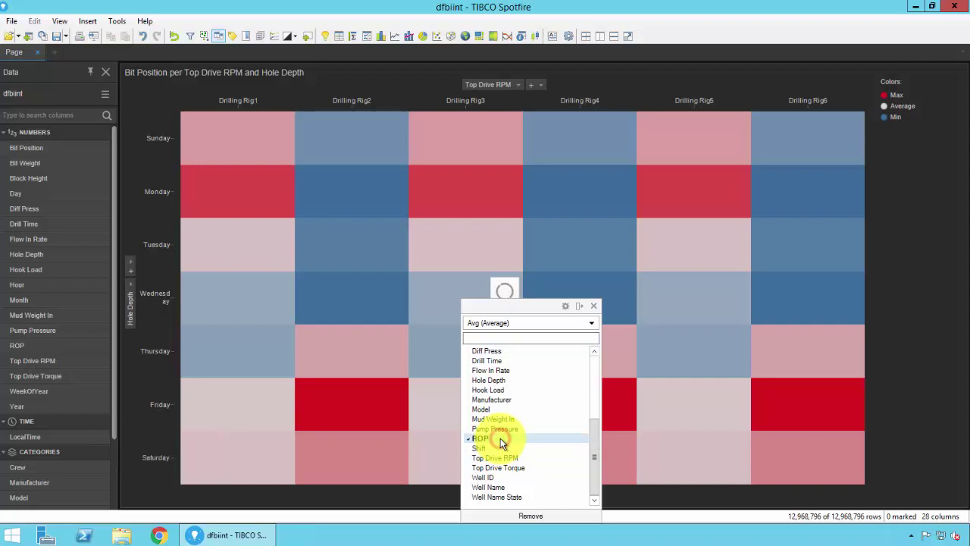
Change the heat map colours so Min is red, Average blue and Max green
{"action": "right_click", "coordinate": [814, 226]}
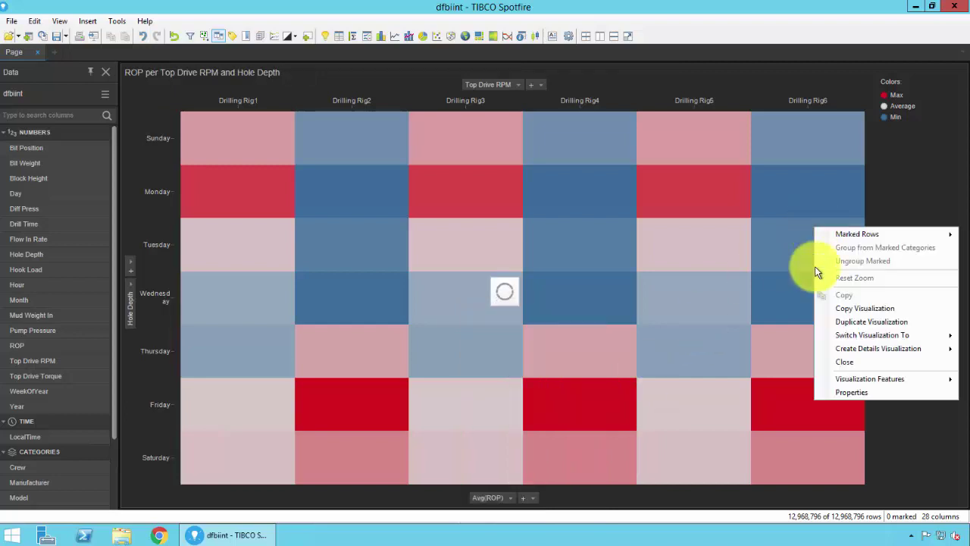
{"action": "left_click", "coordinate": [845, 392]}
{"action": "left_click", "coordinate": [325, 237]}
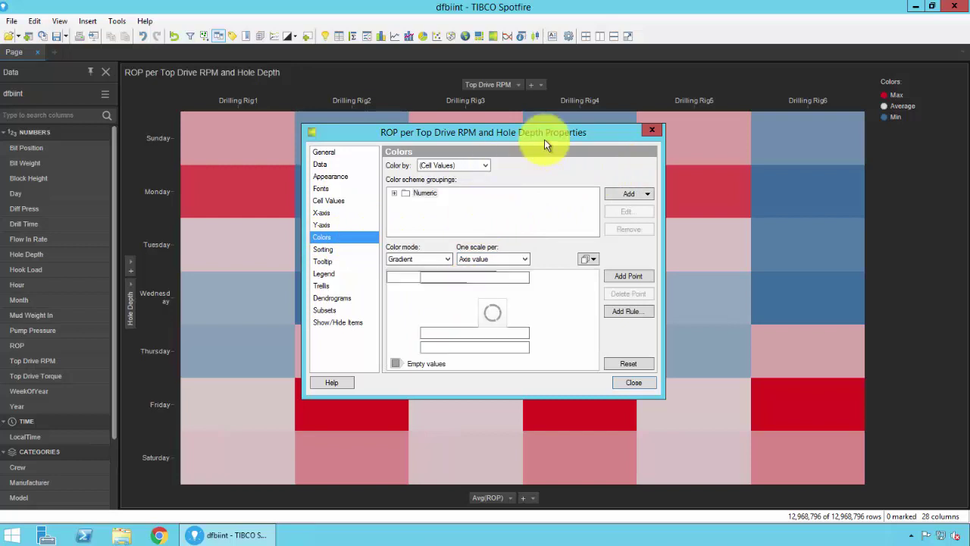
{"action": "left_click", "coordinate": [395, 348]}
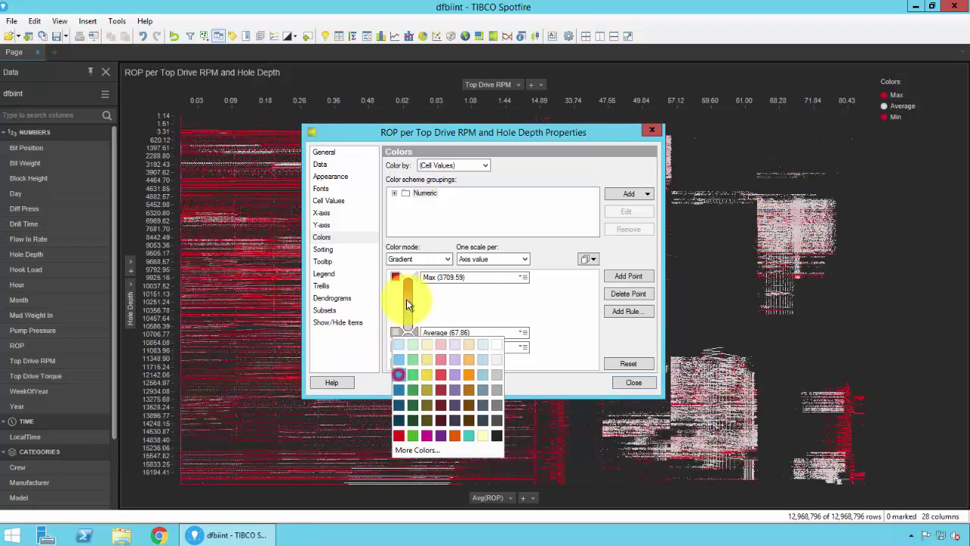
{"action": "left_click", "coordinate": [397, 277]}
{"action": "left_click", "coordinate": [412, 381]}
{"action": "left_click", "coordinate": [633, 382]}
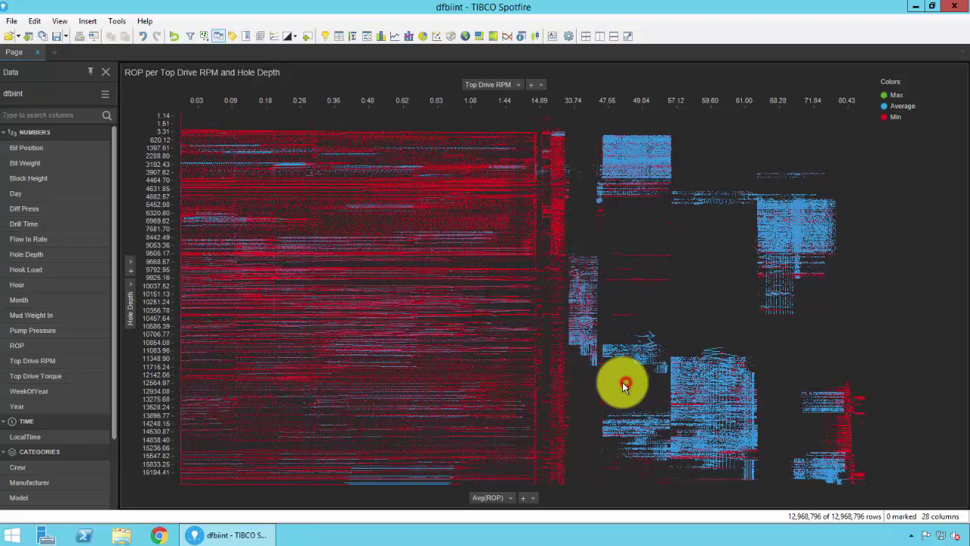
{"action": "left_click", "coordinate": [60, 22]}
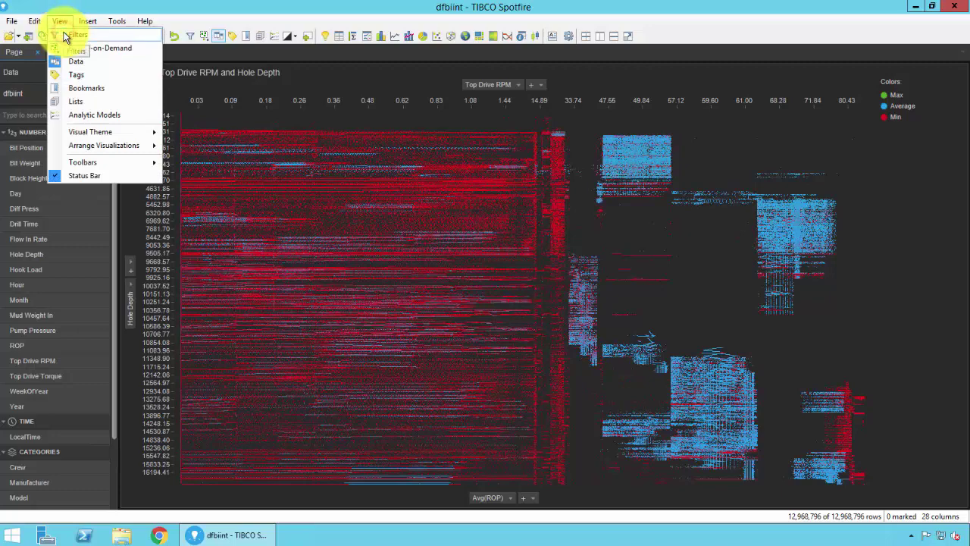
Show the Filters panel beside the ROP heat map
{"action": "left_click", "coordinate": [65, 35]}
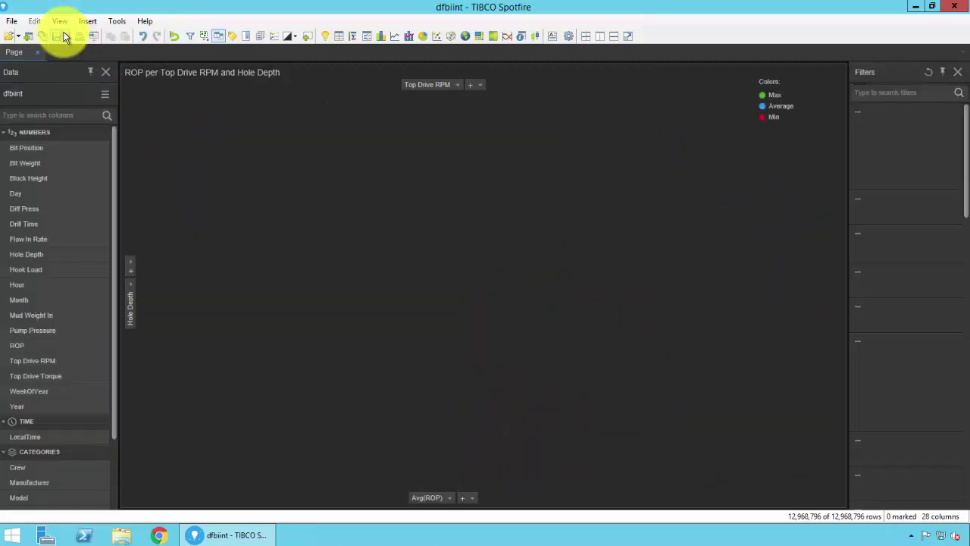